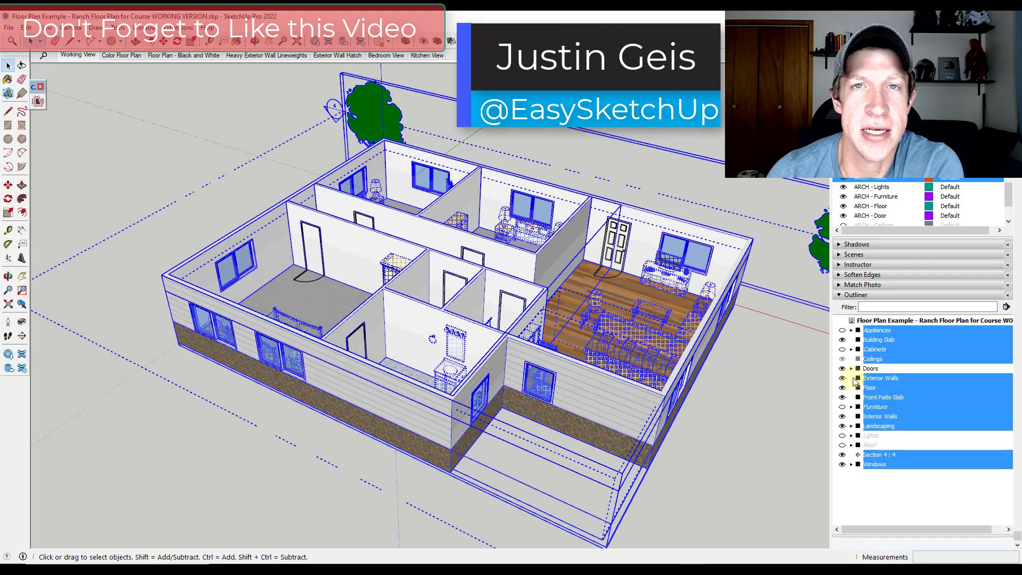
Step: Set the level 4 section plane as the active cut through the tower, working from its Outliner entry
{"action": "left_click", "coordinate": [842, 398]}
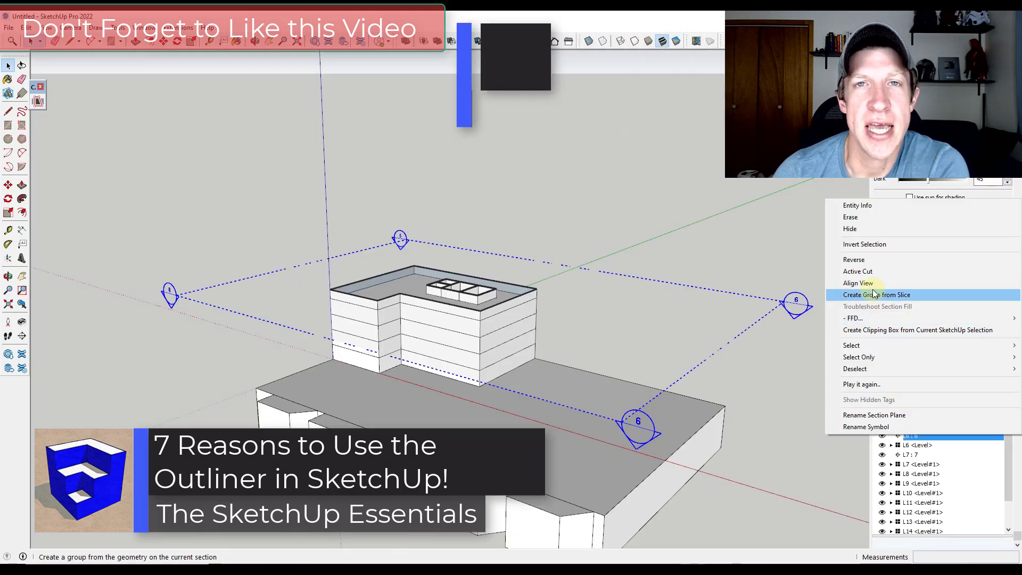
{"action": "left_click", "coordinate": [873, 271]}
{"action": "right_click", "coordinate": [910, 397]}
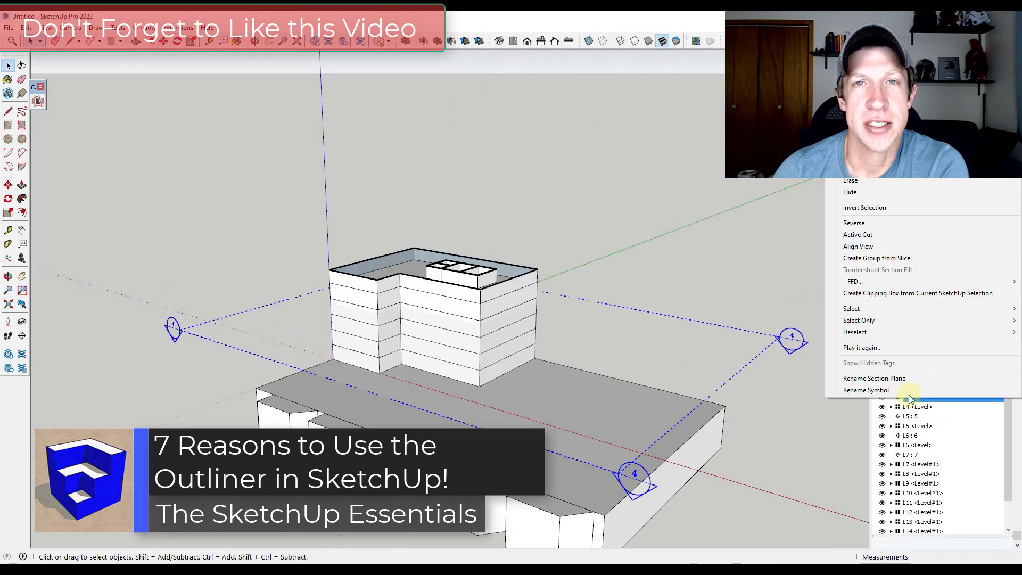
{"action": "left_click", "coordinate": [876, 238]}
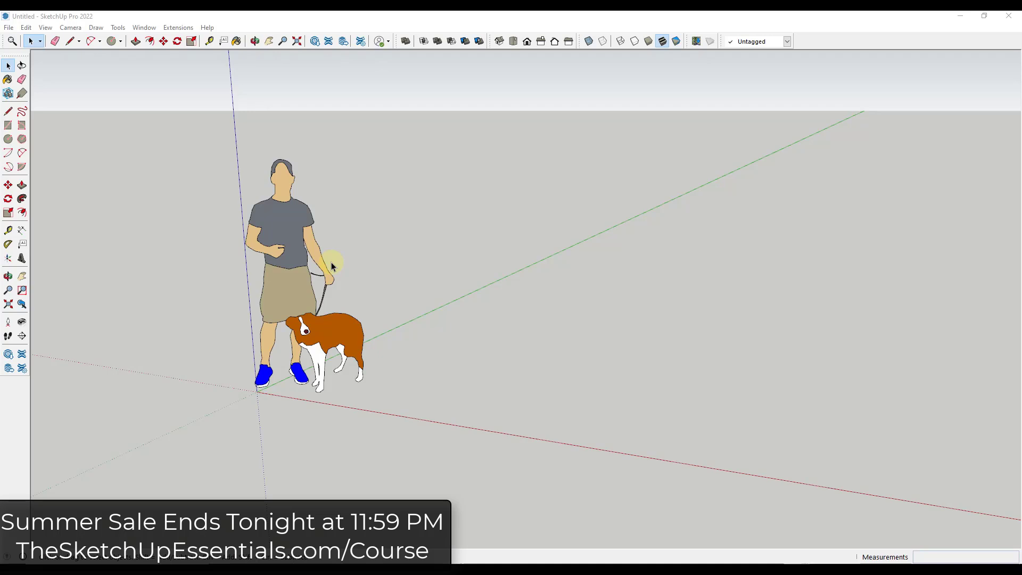
Step: Select each of the two nested cubes in the Outliner, followed by their parent group
{"action": "scroll", "coordinate": [331, 262], "scroll_direction": "down", "scroll_amount": 1}
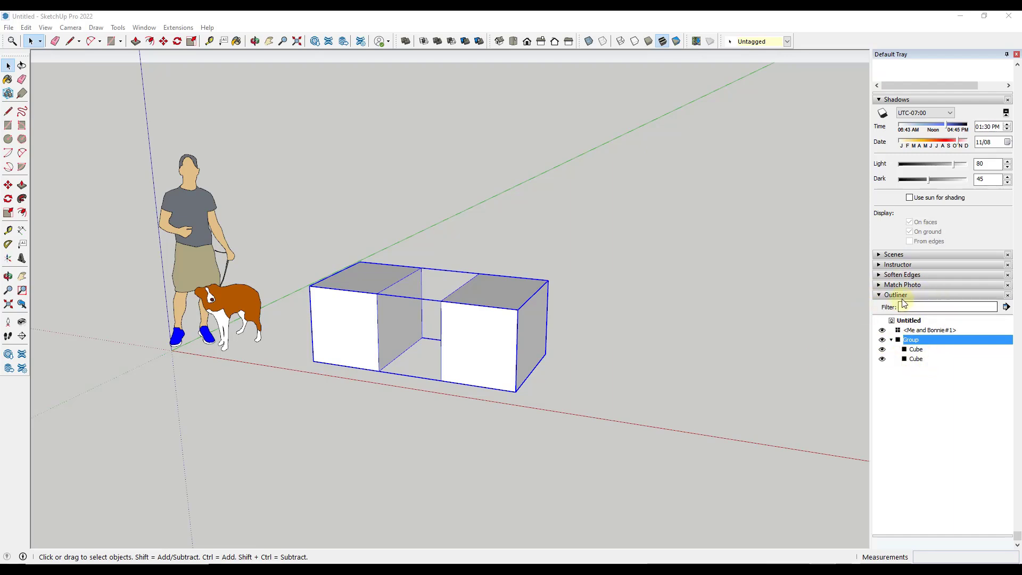
{"action": "left_click", "coordinate": [914, 349]}
{"action": "left_click", "coordinate": [913, 358]}
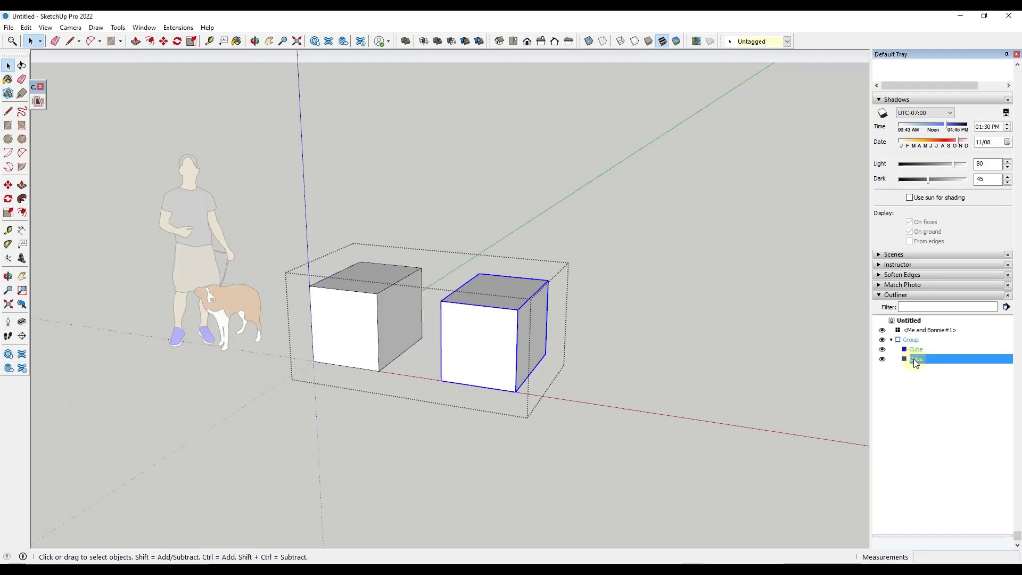
{"action": "left_click", "coordinate": [914, 339]}
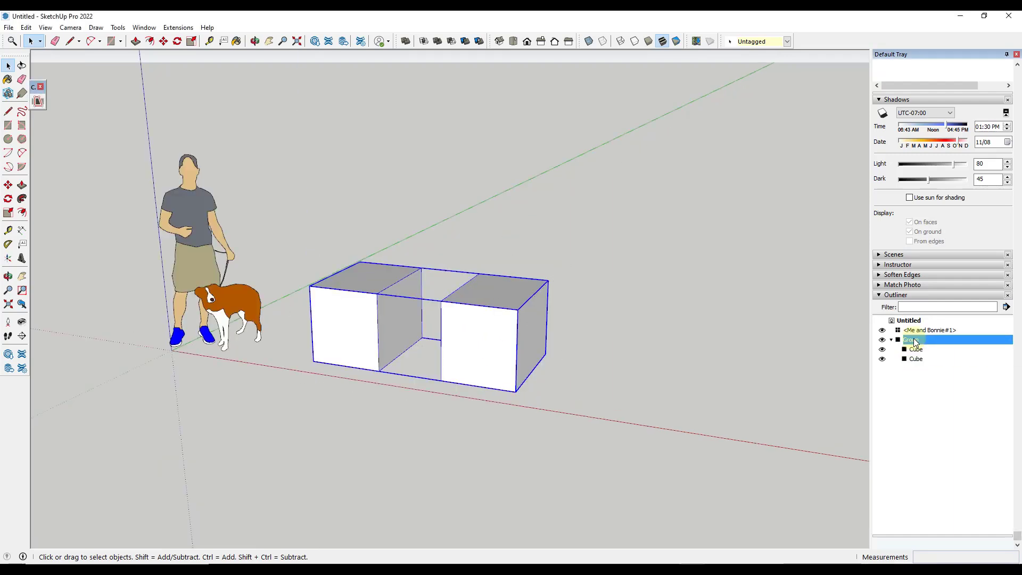
{"action": "left_click", "coordinate": [922, 389]}
{"action": "left_click", "coordinate": [340, 331]}
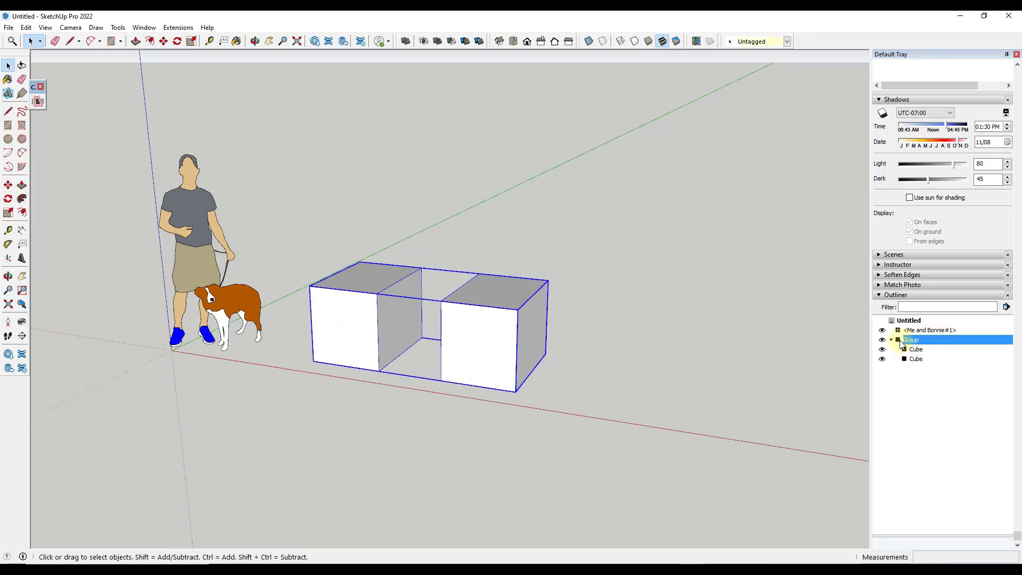
Step: Select each cube inside the group from the Outliner and open the second cube for editing
{"action": "left_click", "coordinate": [916, 350]}
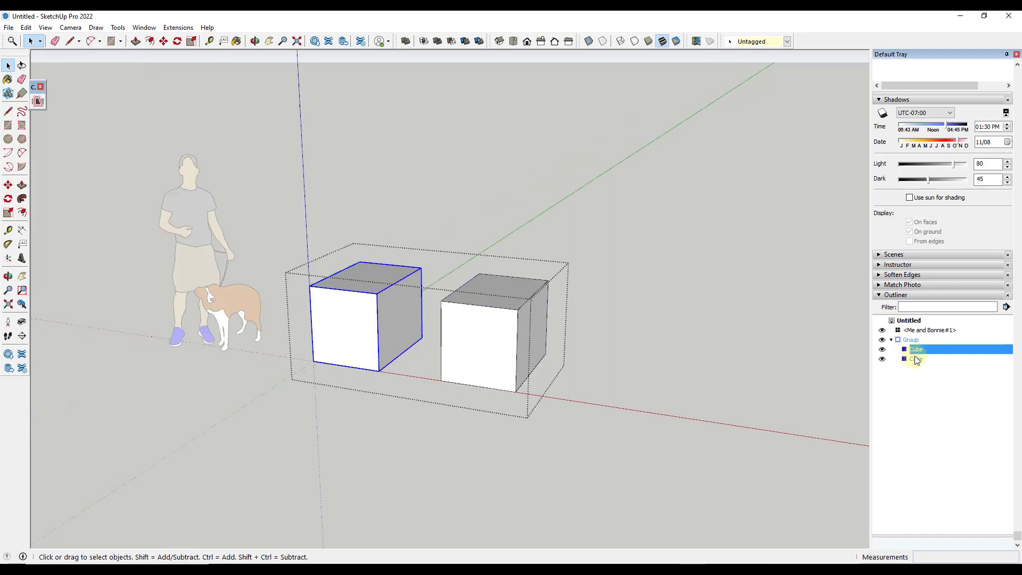
{"action": "left_click", "coordinate": [916, 359]}
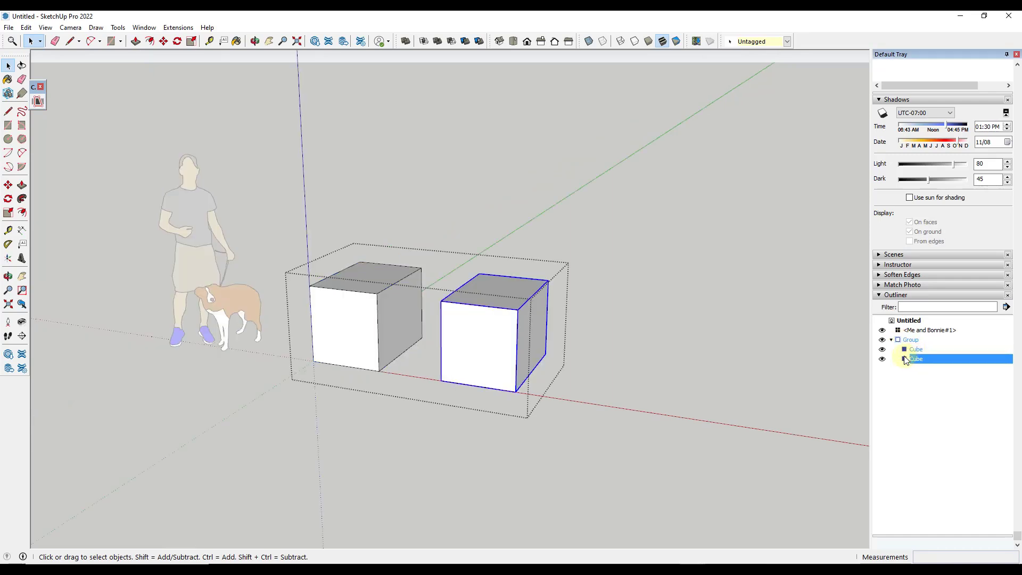
{"action": "double_click", "coordinate": [907, 362]}
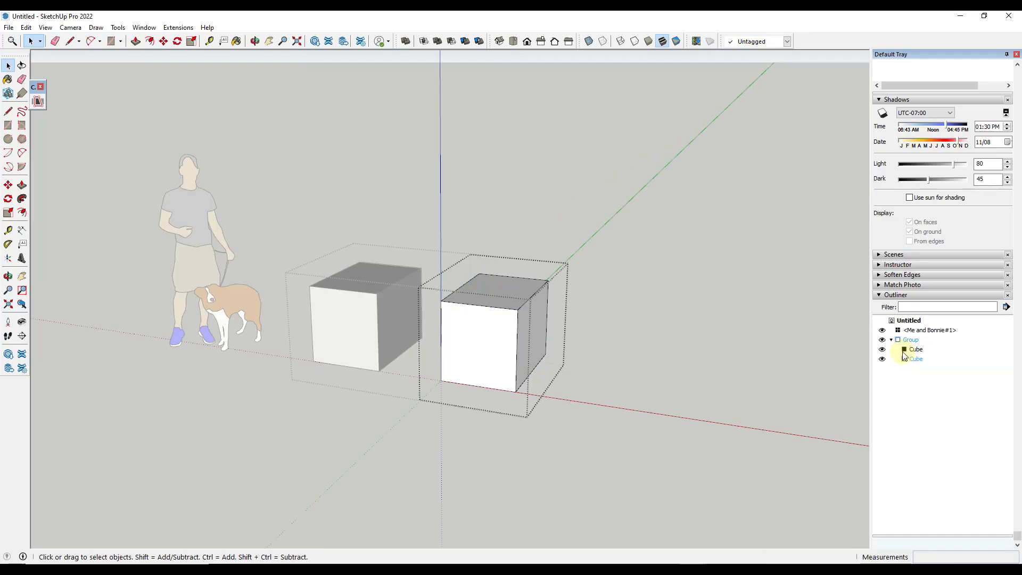
{"action": "left_click", "coordinate": [915, 350]}
{"action": "mouse_move", "coordinate": [908, 351]}
{"action": "left_mouse_down"}
{"action": "mouse_move", "coordinate": [906, 330]}
{"action": "mouse_move", "coordinate": [911, 350]}
{"action": "left_mouse_up"}
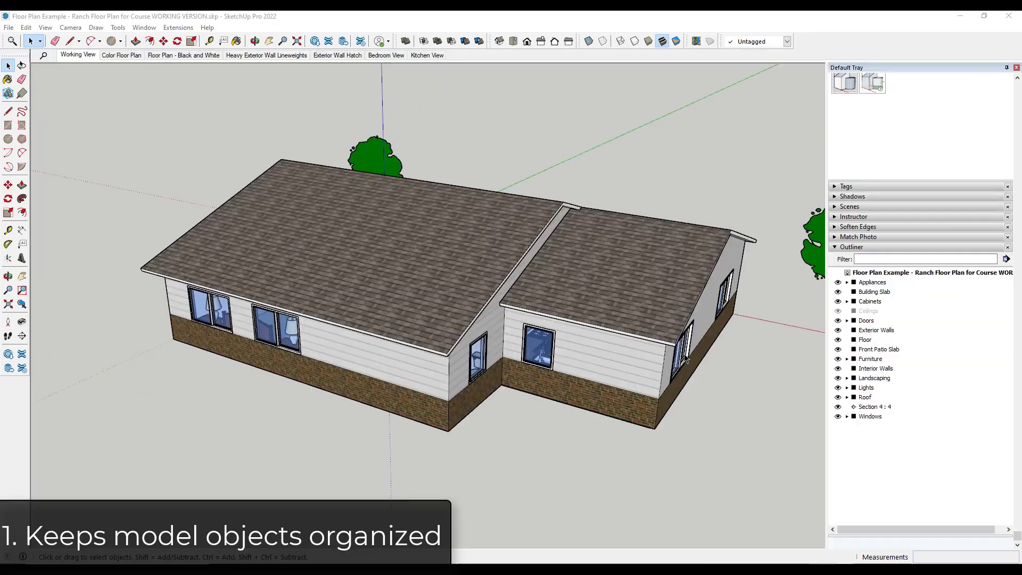
Step: Select the house's exterior walls and its roof in the model to locate their entries in the Outliner
{"action": "middle_click_drag", "start_coordinate": [628, 339], "coordinate": [580, 316]}
{"action": "left_click_drag", "start_coordinate": [580, 316], "coordinate": [628, 314]}
{"action": "key", "text": "space"}
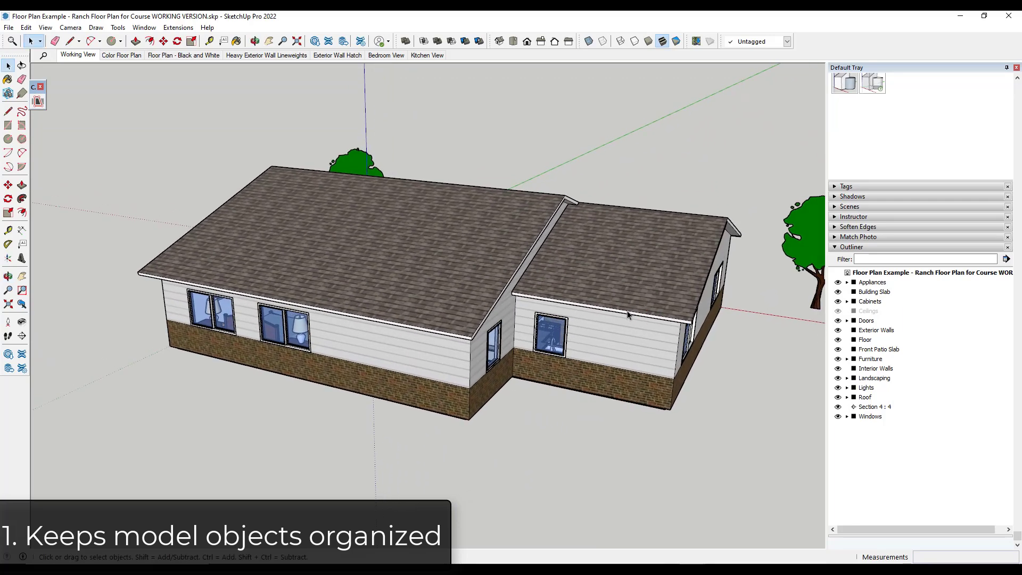
{"action": "left_click", "coordinate": [454, 292]}
{"action": "left_click", "coordinate": [440, 367]}
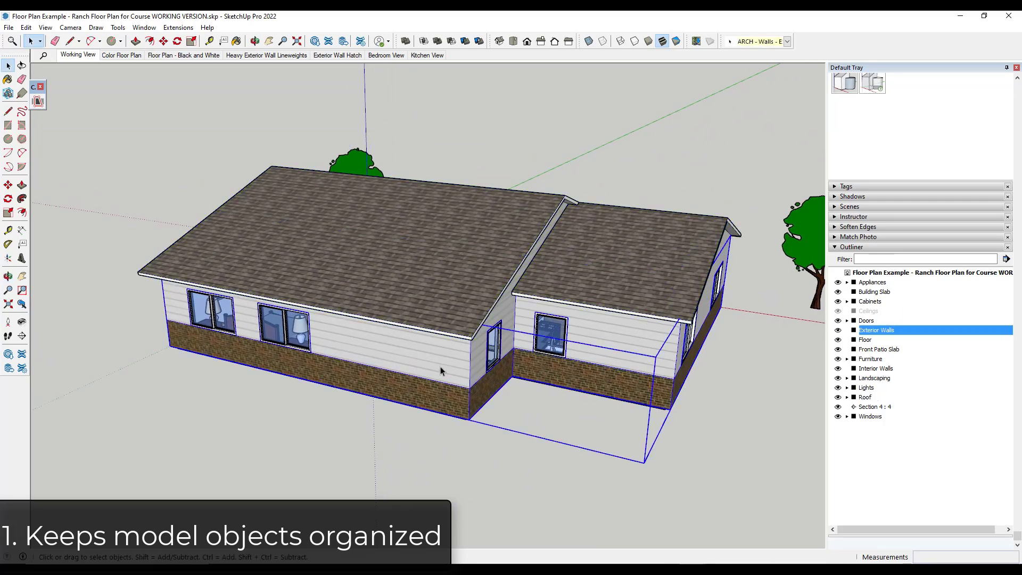
{"action": "left_click", "coordinate": [467, 292]}
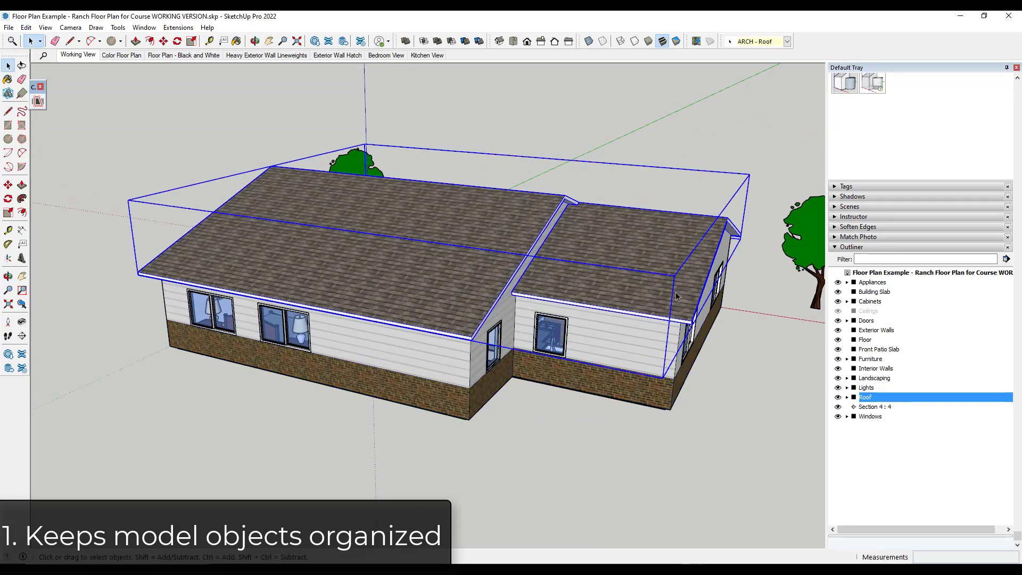
Step: Select the landscaping and the windows in the model to locate their entries in the Outliner
{"action": "key", "text": "o"}
{"action": "left_click_drag", "start_coordinate": [693, 294], "coordinate": [790, 265]}
{"action": "key", "text": "space"}
{"action": "left_click", "coordinate": [800, 264]}
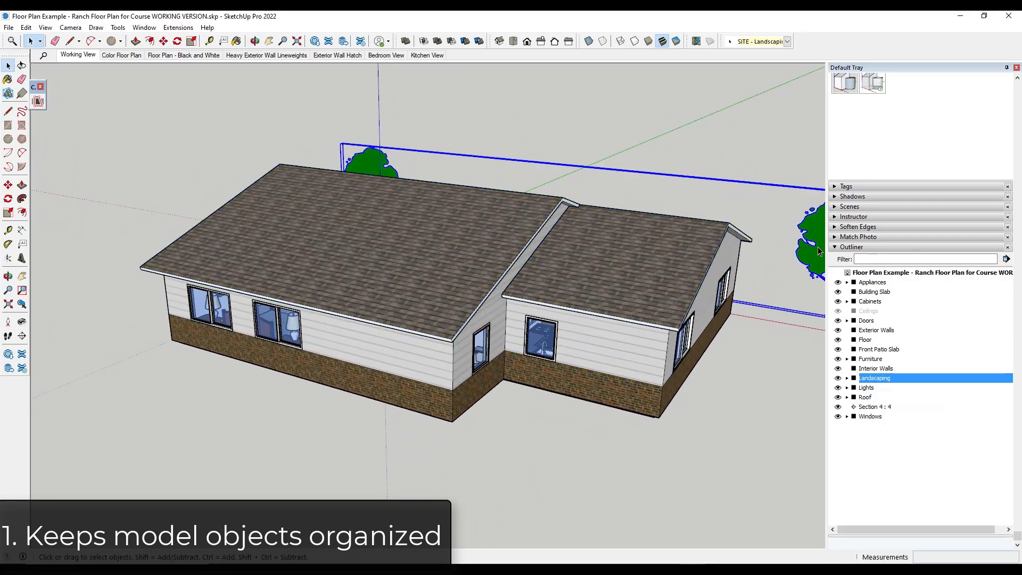
{"action": "left_click", "coordinate": [537, 344]}
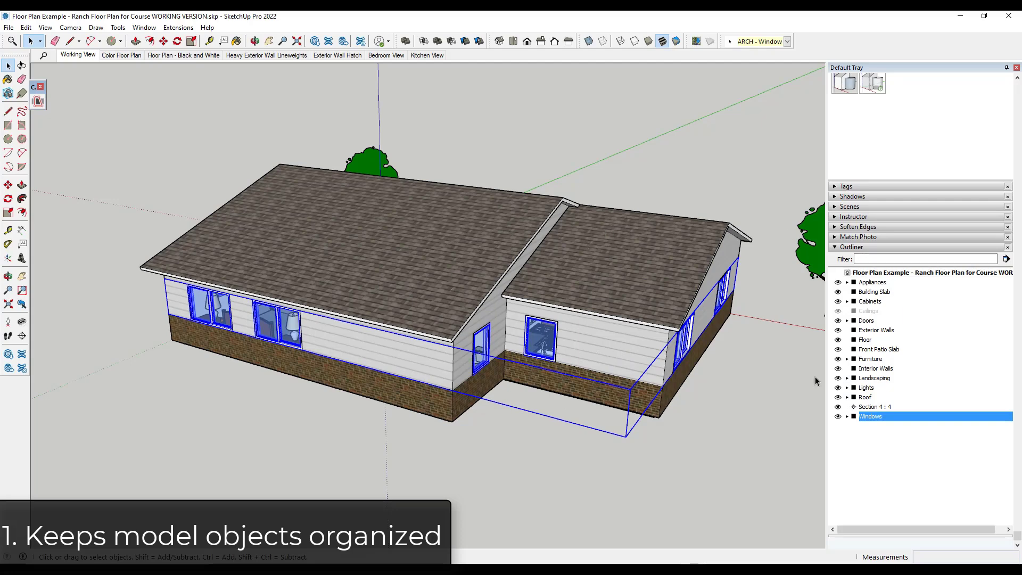
Step: Hide and restore the Windows group from the Outliner, and hide the Roof group to expose the interior
{"action": "left_click", "coordinate": [838, 417]}
{"action": "left_click", "coordinate": [839, 417]}
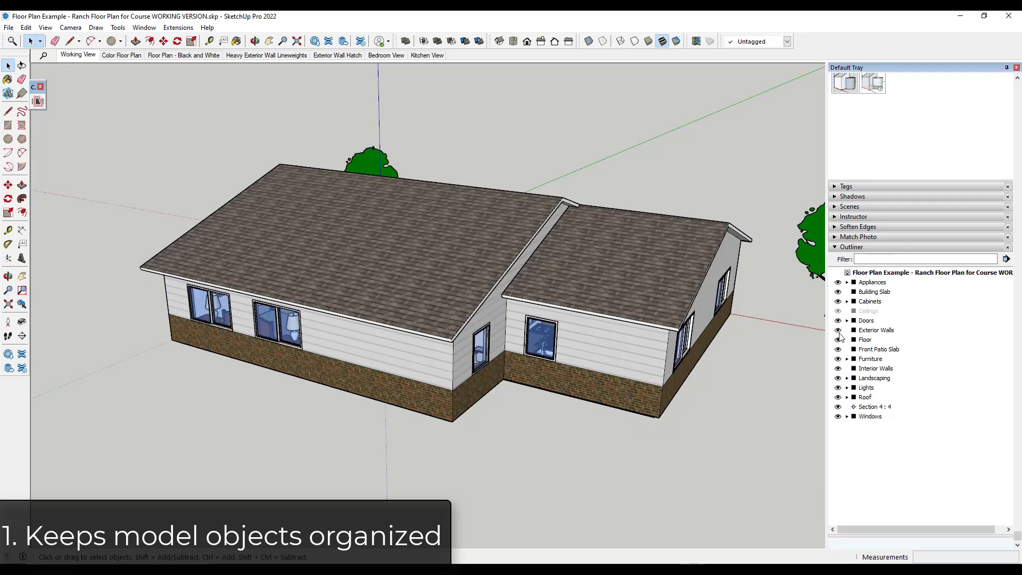
{"action": "left_click", "coordinate": [839, 397]}
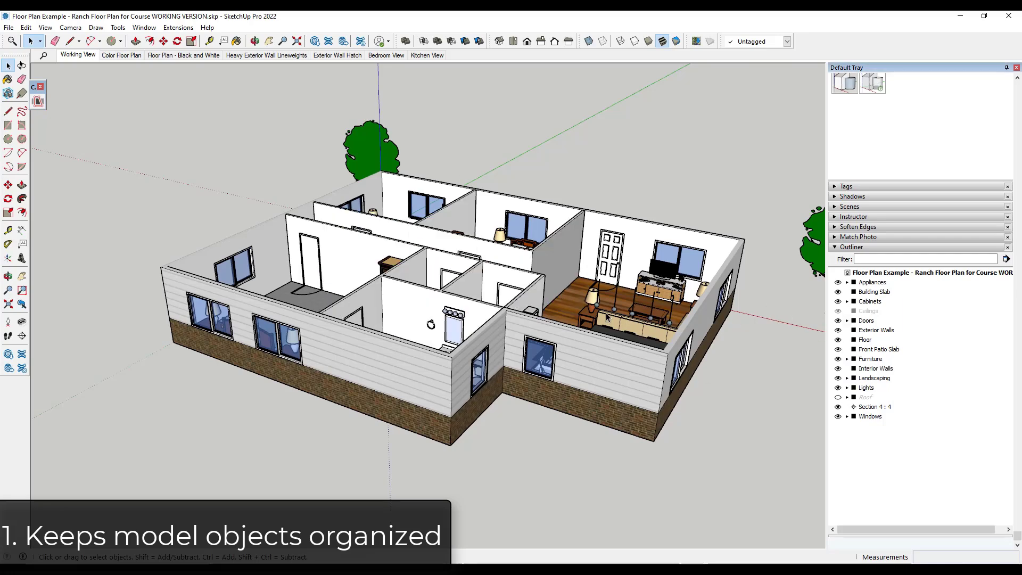
Step: Expand the Doors group in the Outliner, select doors A1 and A2, and open A2 for editing
{"action": "scroll", "coordinate": [406, 287], "scroll_direction": "up", "scroll_amount": 2}
{"action": "scroll", "coordinate": [407, 287], "scroll_direction": "up", "scroll_amount": 8}
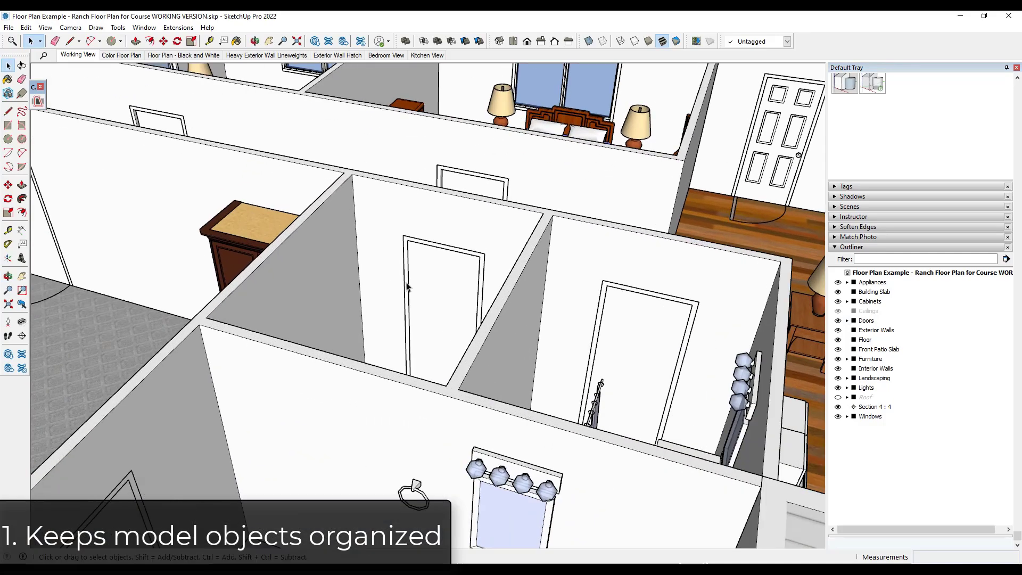
{"action": "left_click", "coordinate": [847, 320]}
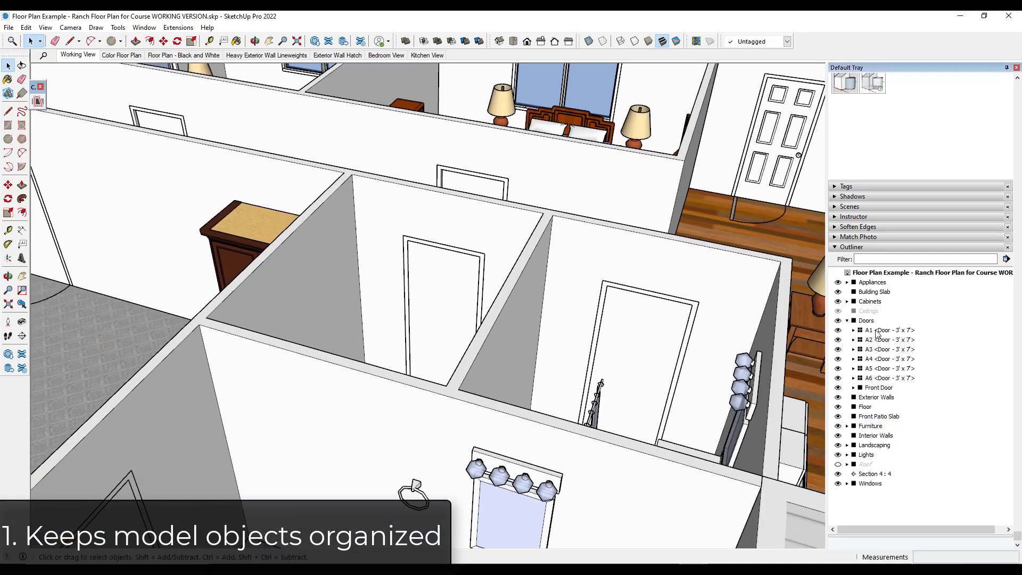
{"action": "left_click", "coordinate": [880, 331]}
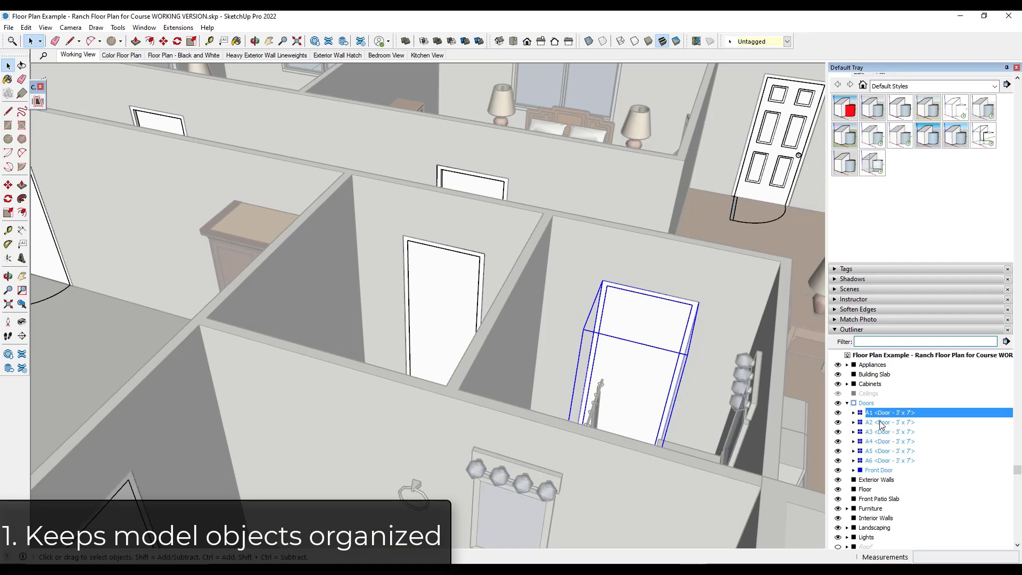
{"action": "left_click", "coordinate": [881, 424]}
{"action": "left_click", "coordinate": [874, 424]}
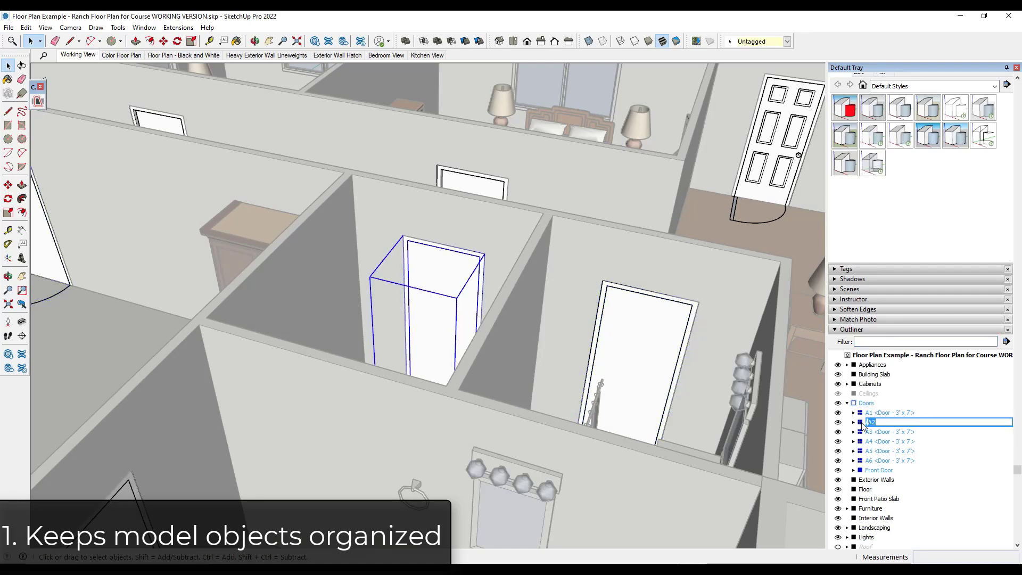
{"action": "key", "text": "Return"}
{"action": "double_click", "coordinate": [862, 424]}
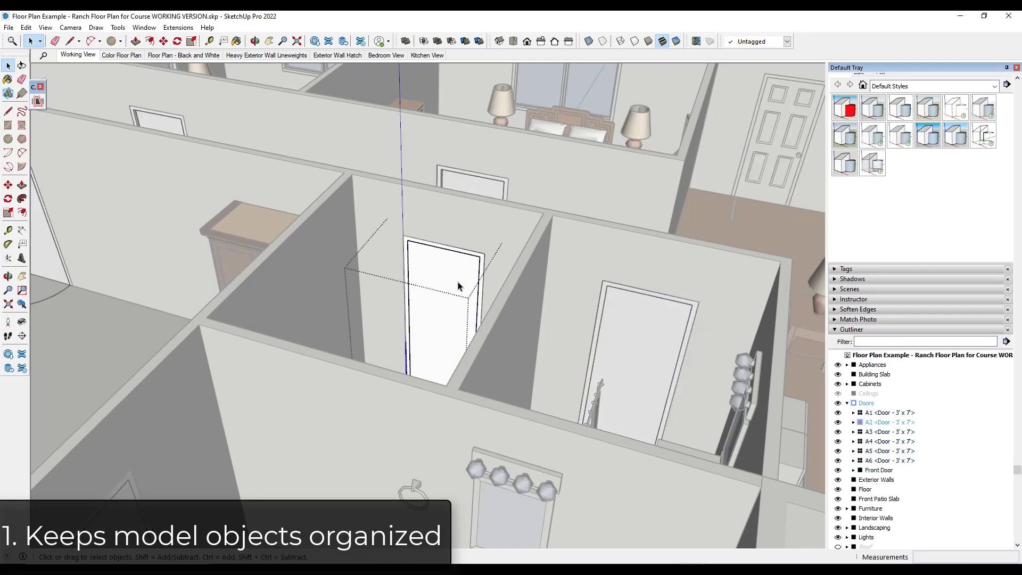
{"action": "scroll", "coordinate": [457, 285], "scroll_direction": "down", "scroll_amount": 6}
{"action": "left_click", "coordinate": [179, 151]}
Step: Open the Doors group and its A2 door for editing directly in the model
{"action": "middle_click_drag", "start_coordinate": [178, 151], "coordinate": [434, 259]}
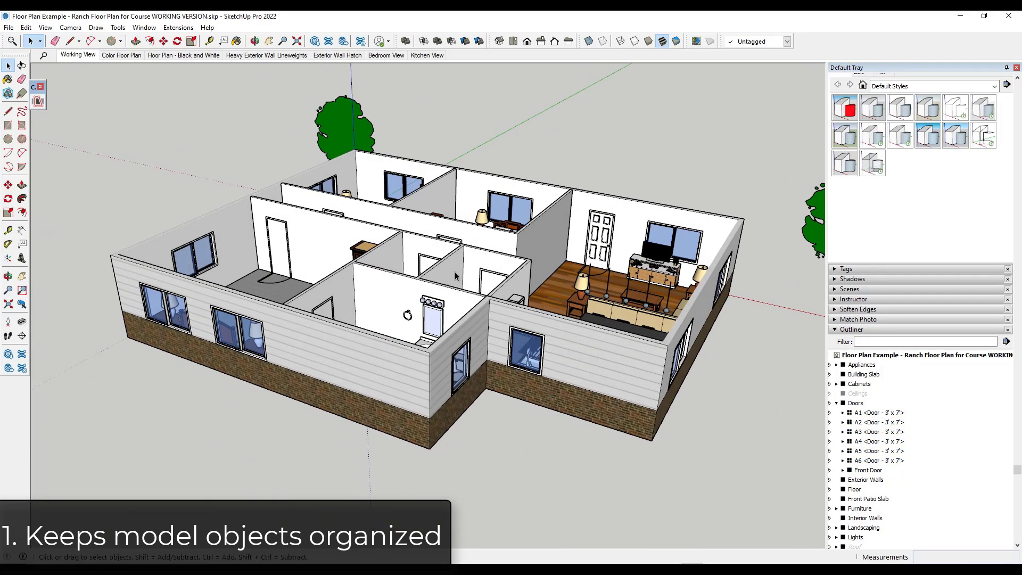
{"action": "double_click", "coordinate": [434, 259]}
{"action": "double_click", "coordinate": [426, 264]}
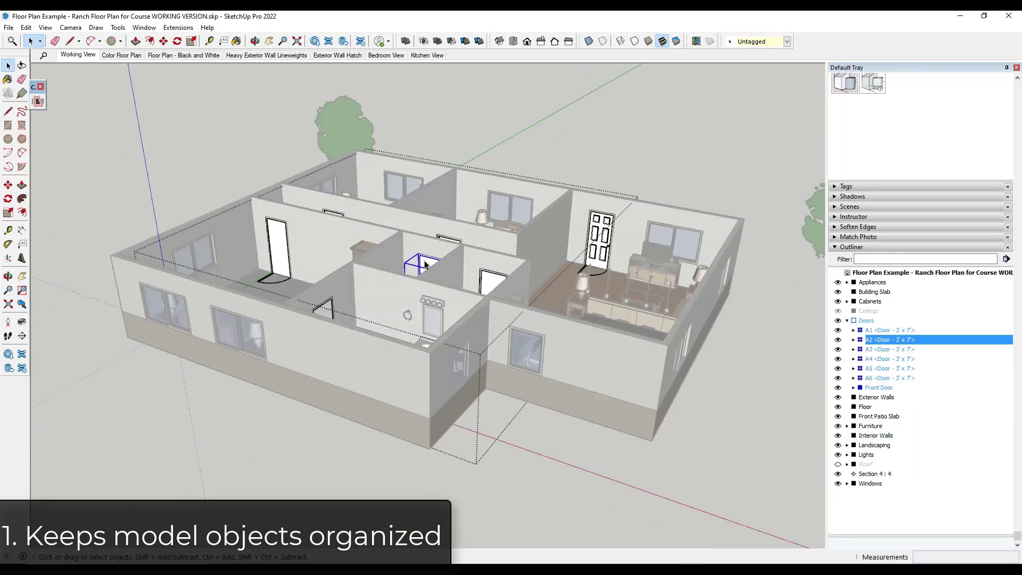
{"action": "left_click", "coordinate": [424, 265]}
{"action": "key", "text": "ctrl+a"}
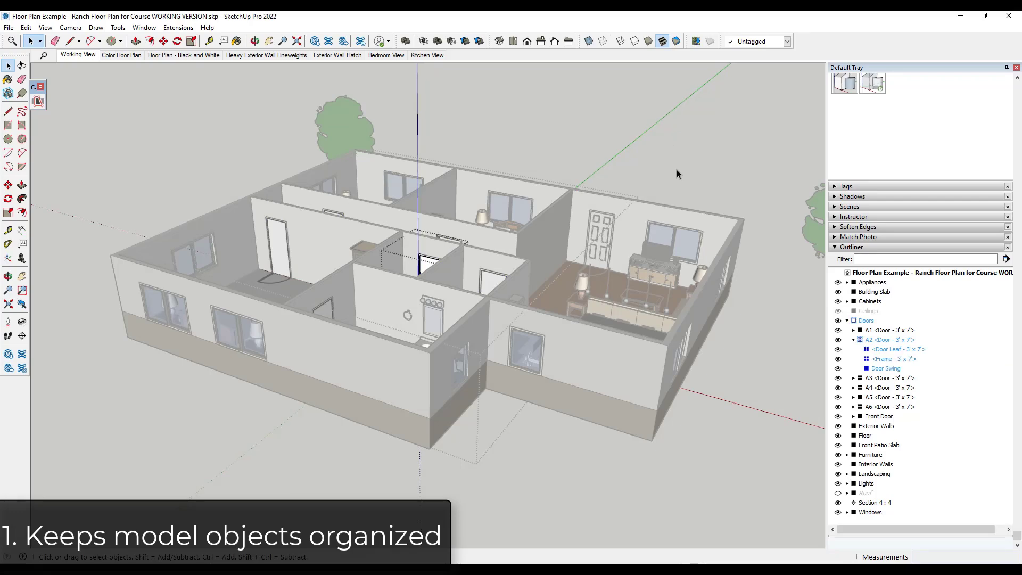
Step: Open the Door Leaf inside door A2 for editing, and collapse the Doors group after leaving it
{"action": "left_click", "coordinate": [867, 352]}
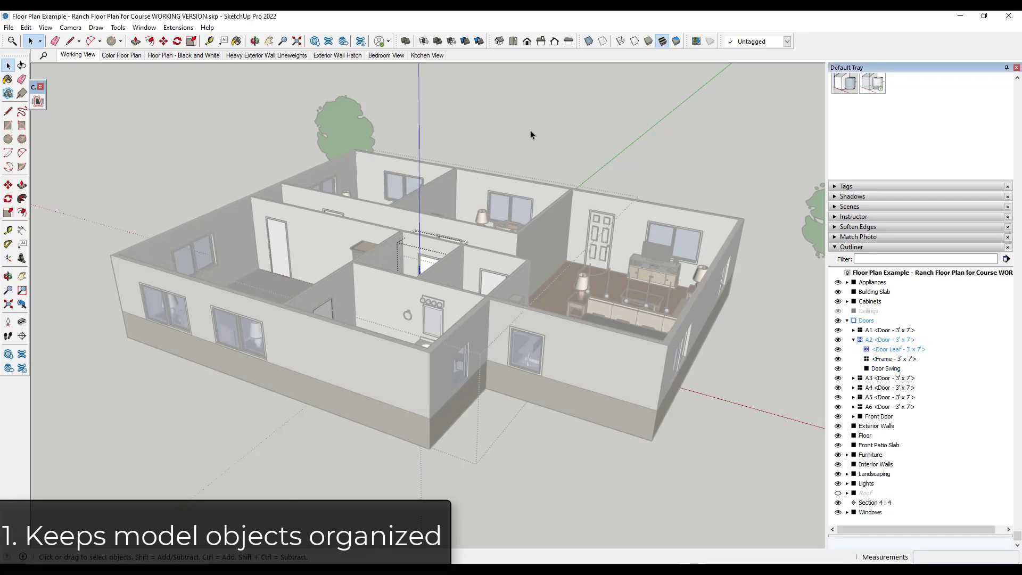
{"action": "left_click", "coordinate": [483, 189]}
{"action": "middle_click_drag", "start_coordinate": [632, 152], "coordinate": [573, 135]}
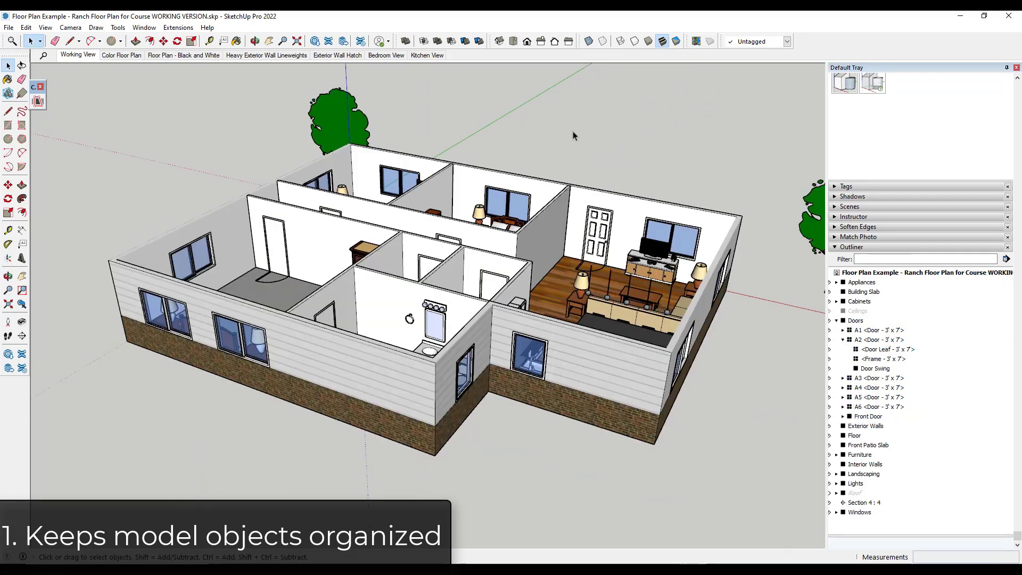
{"action": "left_click", "coordinate": [836, 321]}
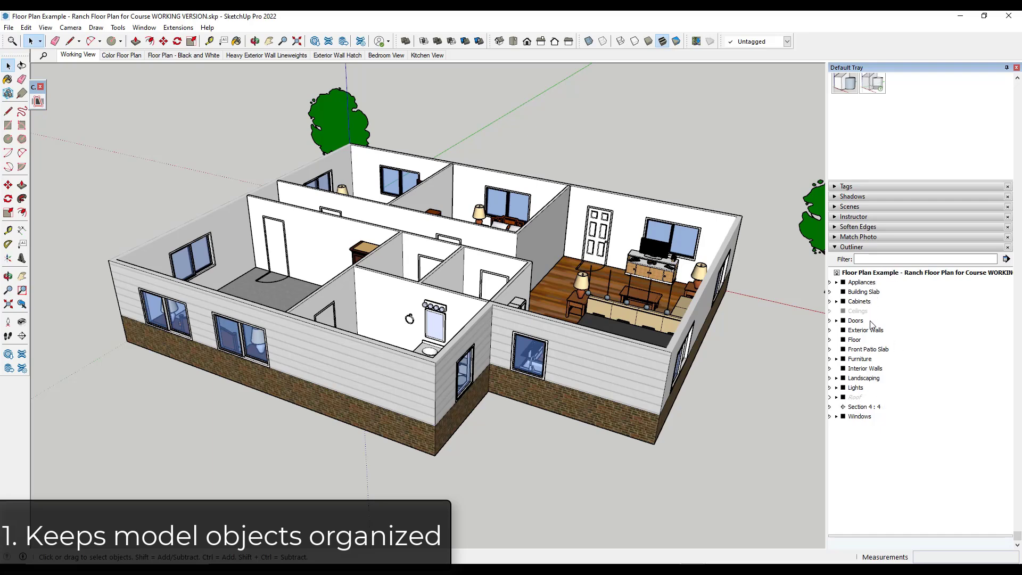
{"action": "middle_click_drag", "start_coordinate": [533, 298], "coordinate": [602, 237]}
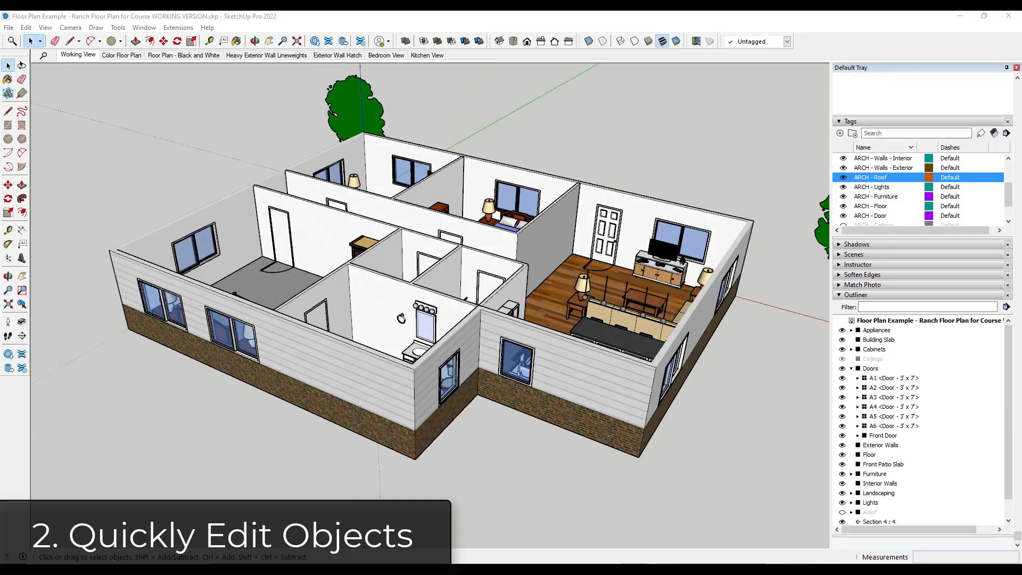
Step: Switch to the untitled tower model and turn off the display of section planes
{"action": "mouse_move", "coordinate": [680, 563]}
{"action": "left_click", "coordinate": [679, 537]}
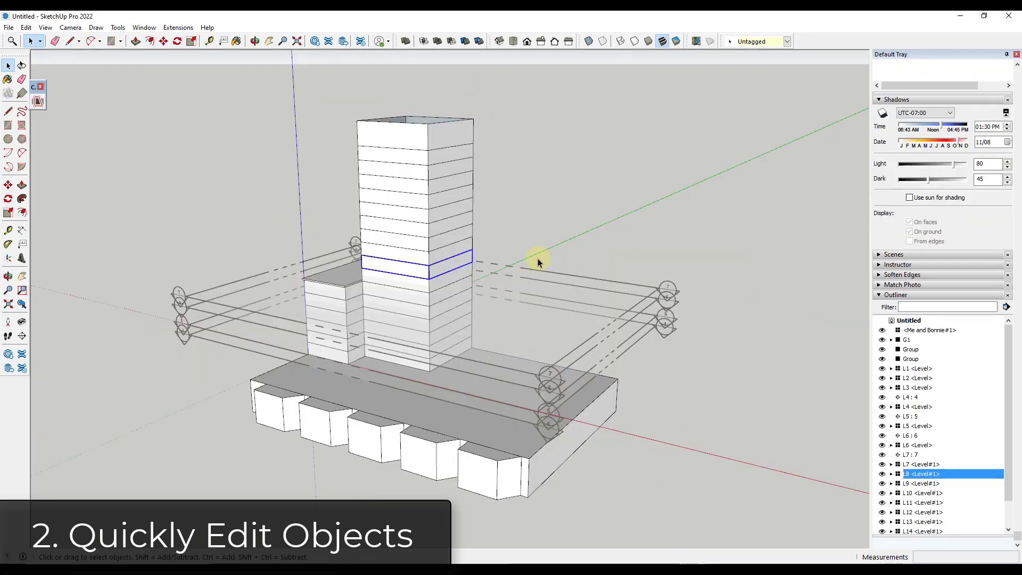
{"action": "left_click", "coordinate": [70, 29]}
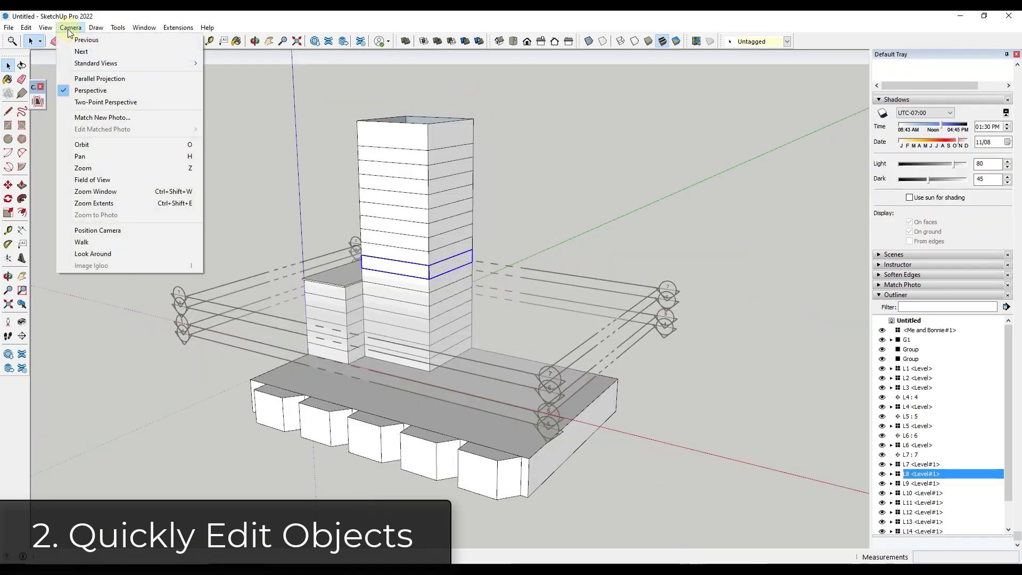
{"action": "mouse_move", "coordinate": [45, 28]}
{"action": "left_click", "coordinate": [72, 90]}
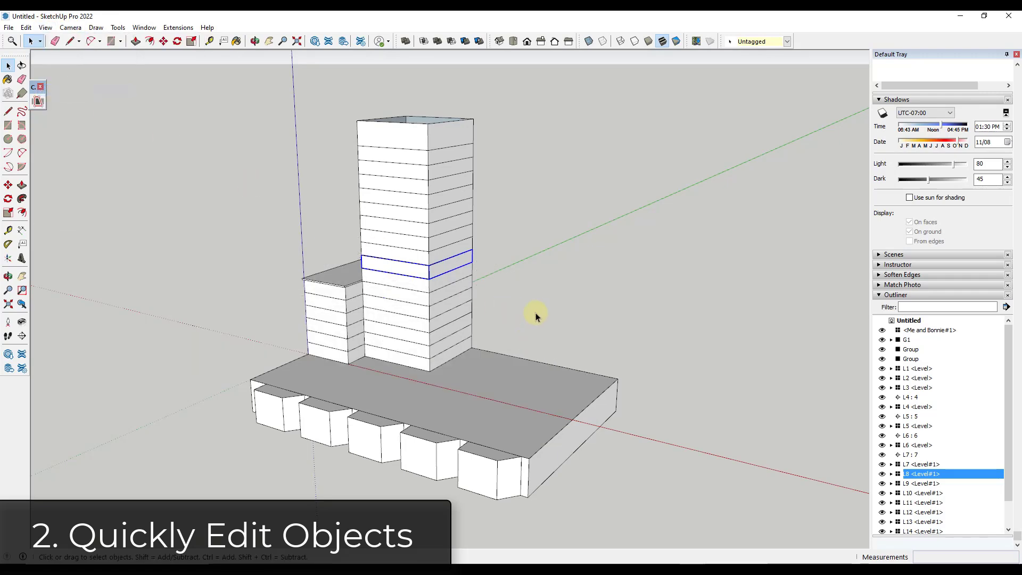
Step: Deselect the highlighted level and open the tower's L7 level component for editing in the model
{"action": "left_click", "coordinate": [538, 271]}
{"action": "scroll", "coordinate": [426, 333], "scroll_direction": "up", "scroll_amount": 3}
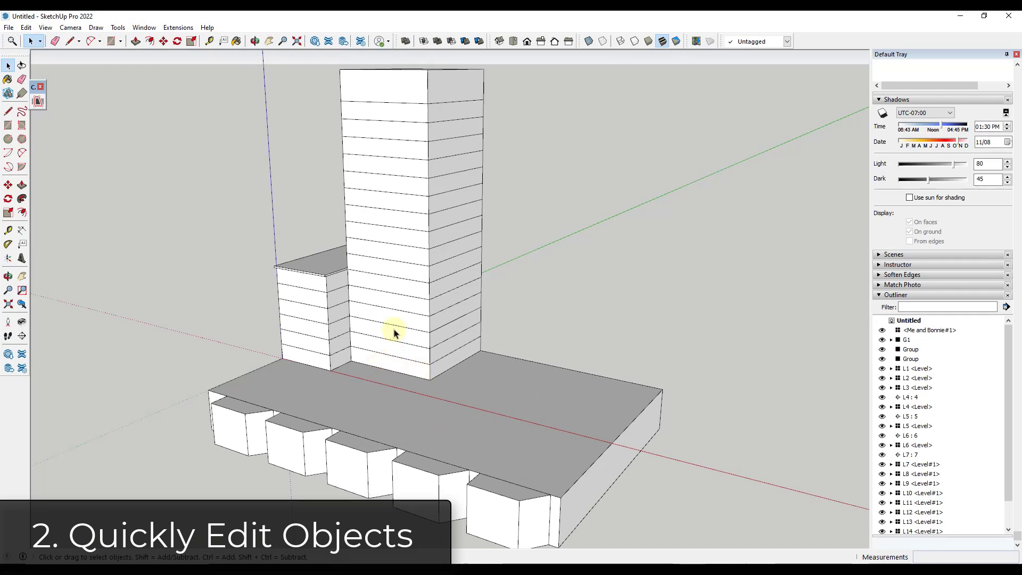
{"action": "double_click", "coordinate": [397, 272]}
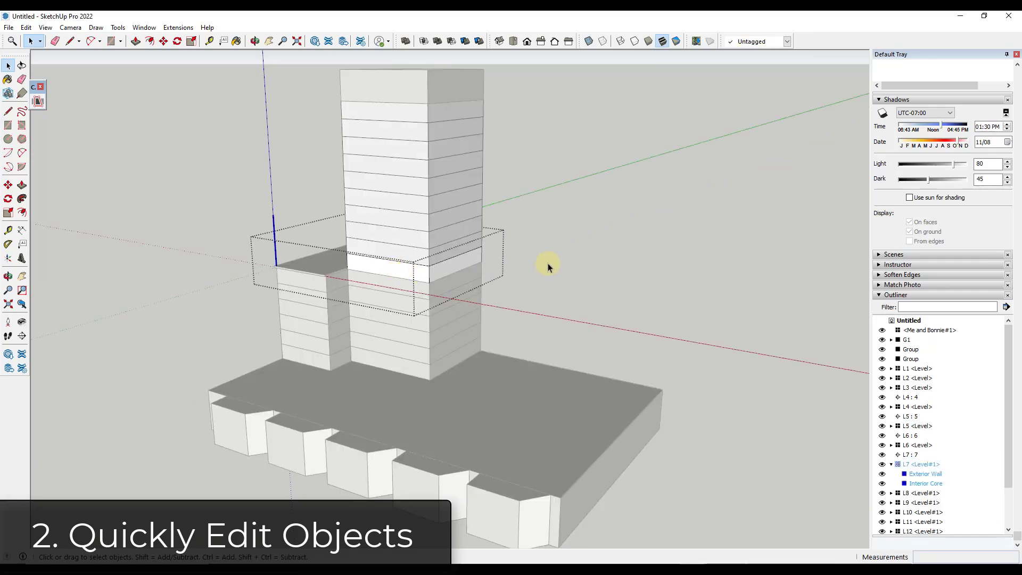
Step: Leave the L7 level, reopen it for editing in the model, and close it again
{"action": "left_click", "coordinate": [549, 266]}
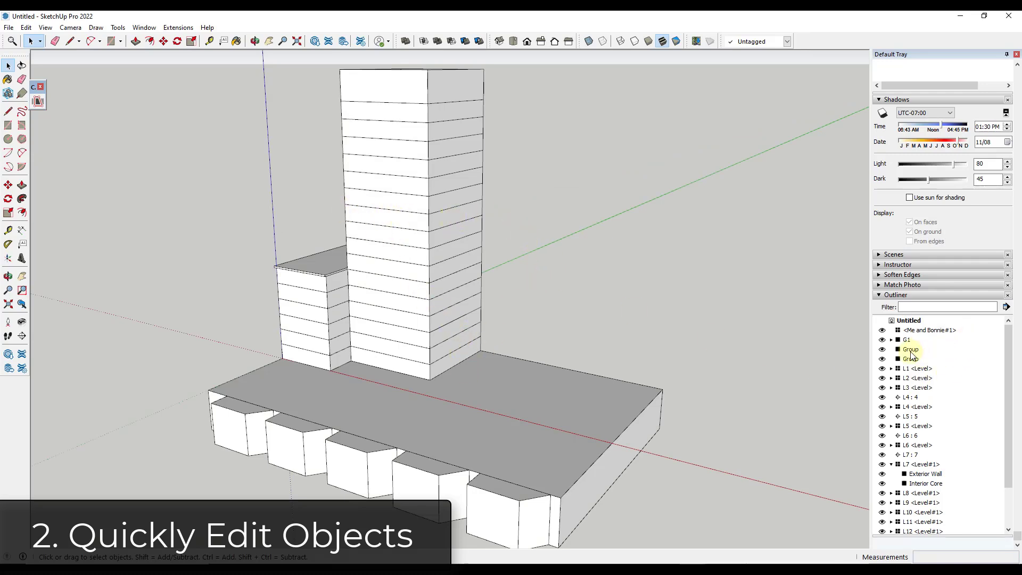
{"action": "scroll", "coordinate": [892, 416], "scroll_direction": "down", "scroll_amount": 1}
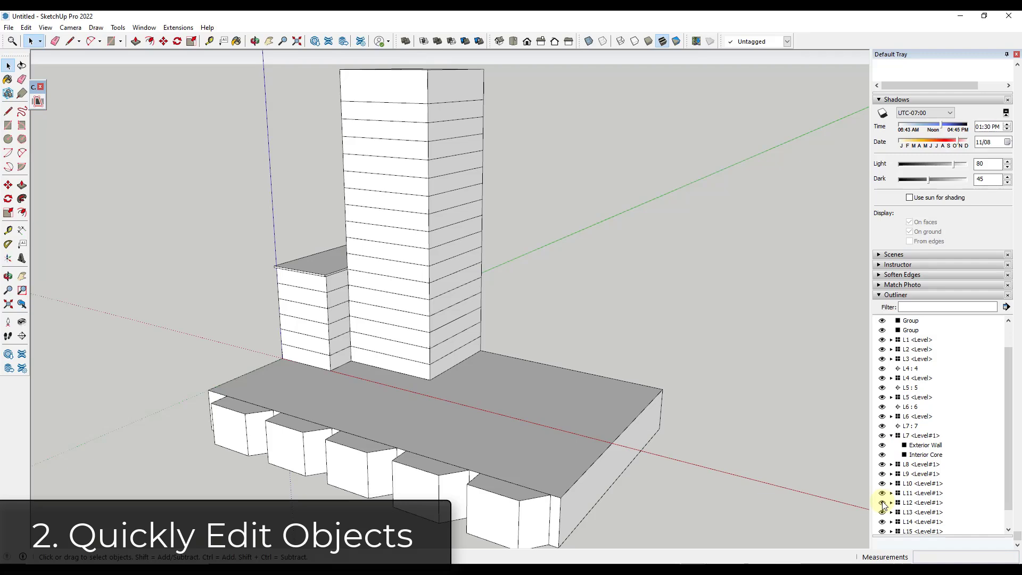
{"action": "double_click", "coordinate": [900, 438]}
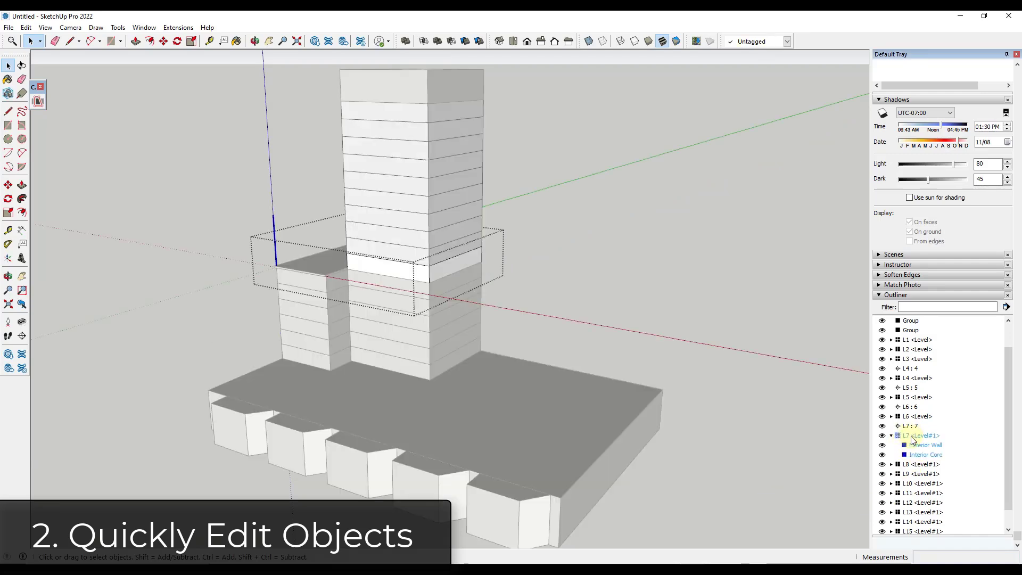
{"action": "left_click", "coordinate": [708, 258]}
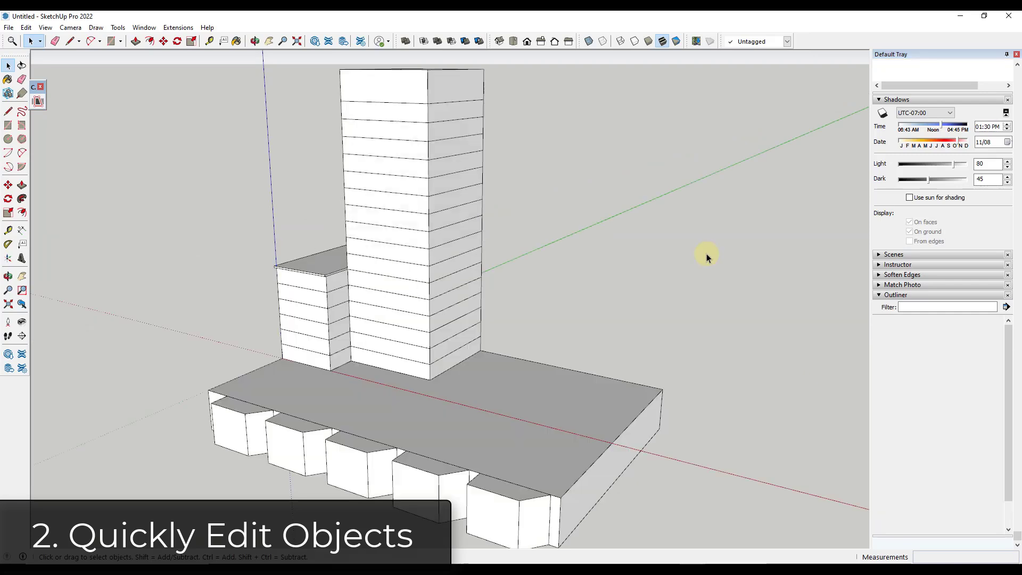
Step: Set the model's component and group editing options to hide both similar components and the rest of the model
{"action": "left_click", "coordinate": [166, 28]}
{"action": "mouse_move", "coordinate": [151, 30]}
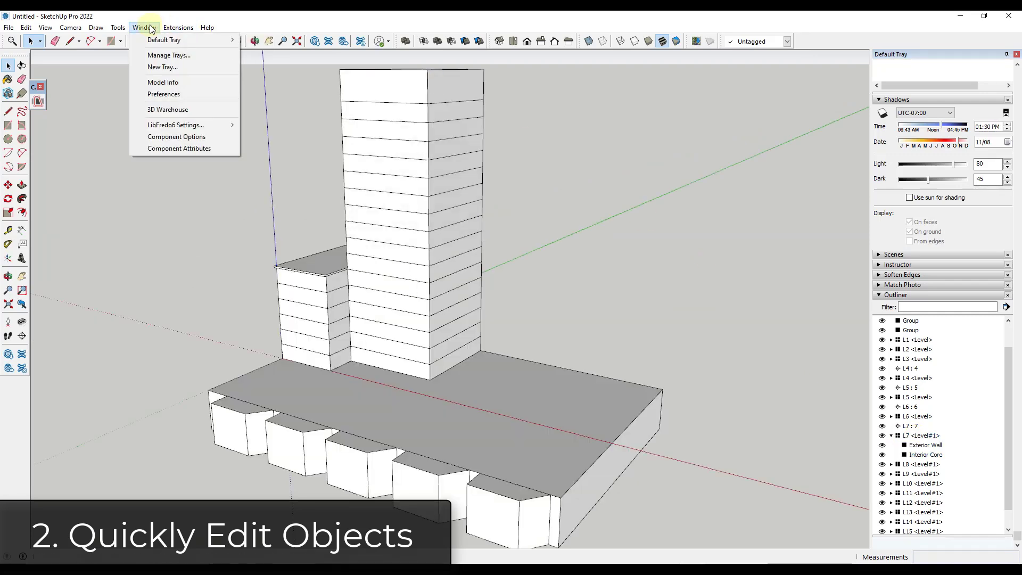
{"action": "left_click", "coordinate": [163, 83]}
{"action": "left_click", "coordinate": [69, 96]}
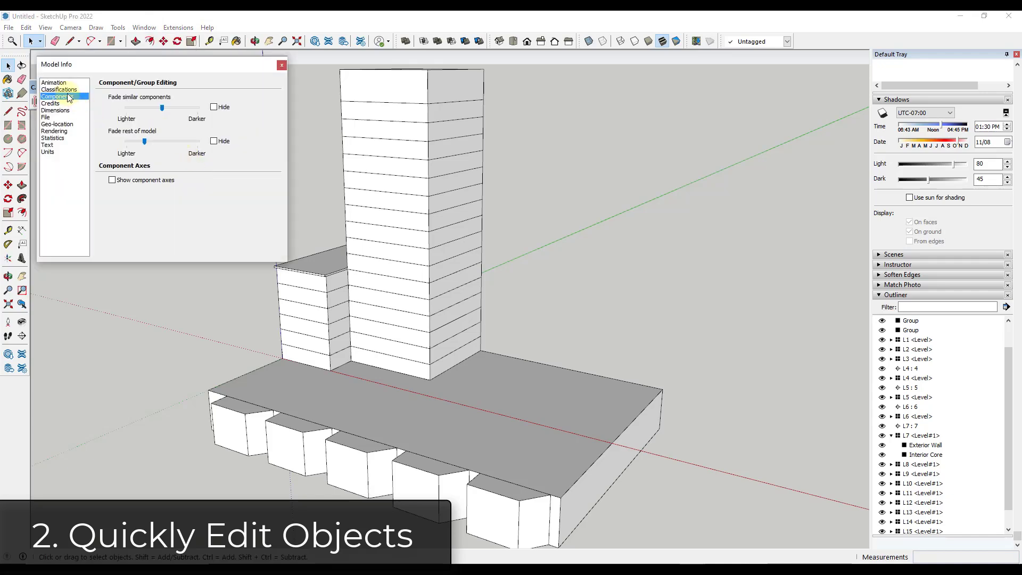
{"action": "left_click", "coordinate": [214, 141]}
{"action": "left_click", "coordinate": [214, 107]}
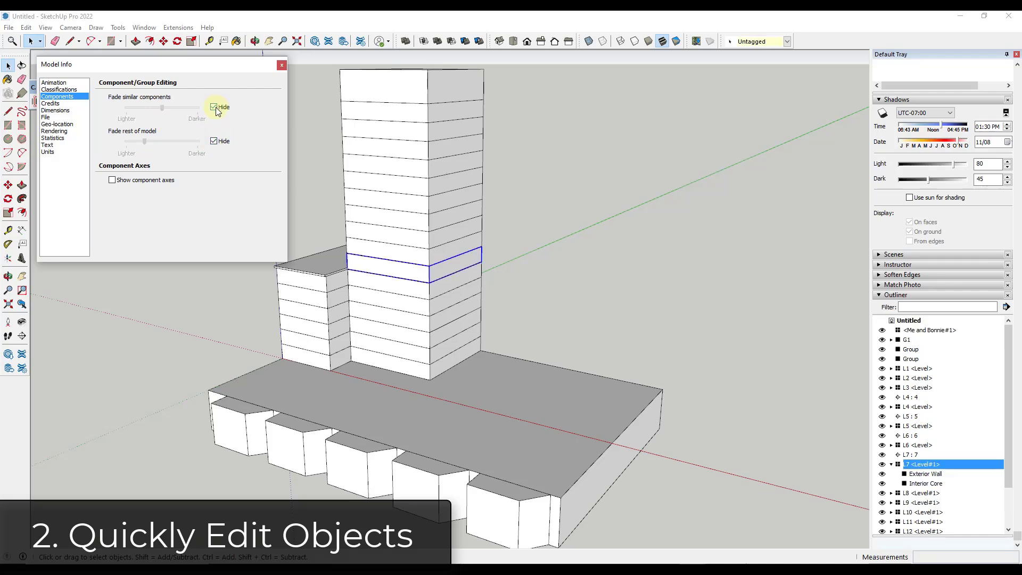
{"action": "left_click", "coordinate": [281, 66]}
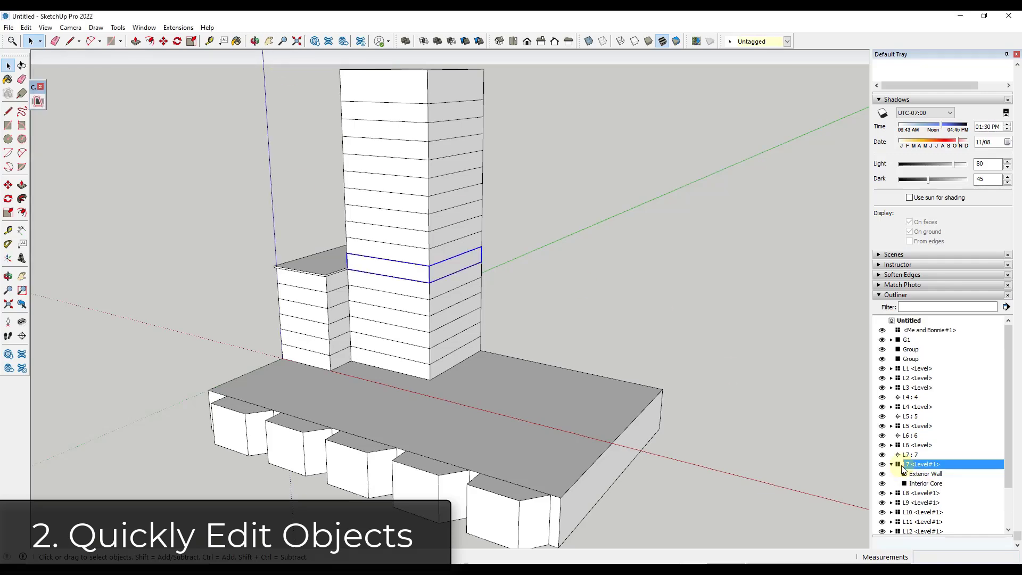
Step: Open the tower's L7 level for editing and examine its isolated exterior wall and interior core
{"action": "double_click", "coordinate": [903, 466]}
{"action": "scroll", "coordinate": [465, 262], "scroll_direction": "up", "scroll_amount": 6}
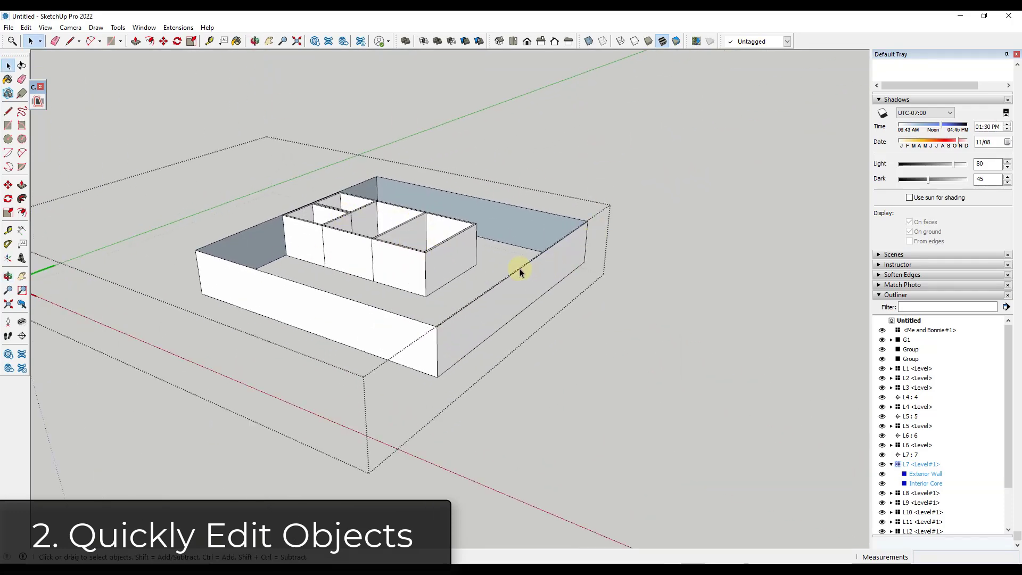
{"action": "middle_click_drag", "start_coordinate": [520, 270], "coordinate": [594, 265]}
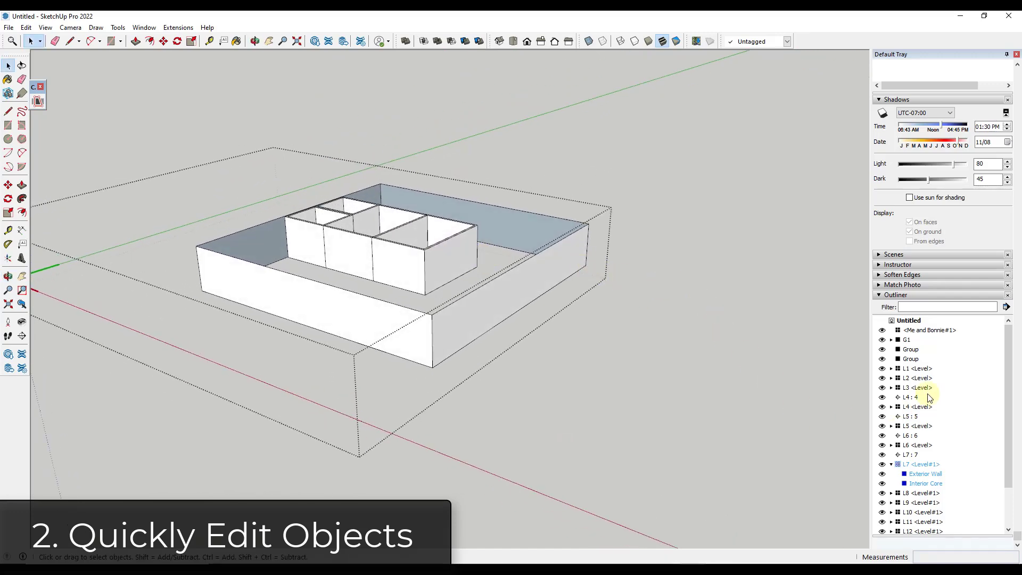
Step: Open the L12 level and the L14 level for editing in turn, and leave editing to show the whole tower
{"action": "scroll", "coordinate": [921, 399], "scroll_direction": "down", "scroll_amount": 2}
{"action": "left_click", "coordinate": [899, 484]}
{"action": "scroll", "coordinate": [570, 406], "scroll_direction": "down", "scroll_amount": 5}
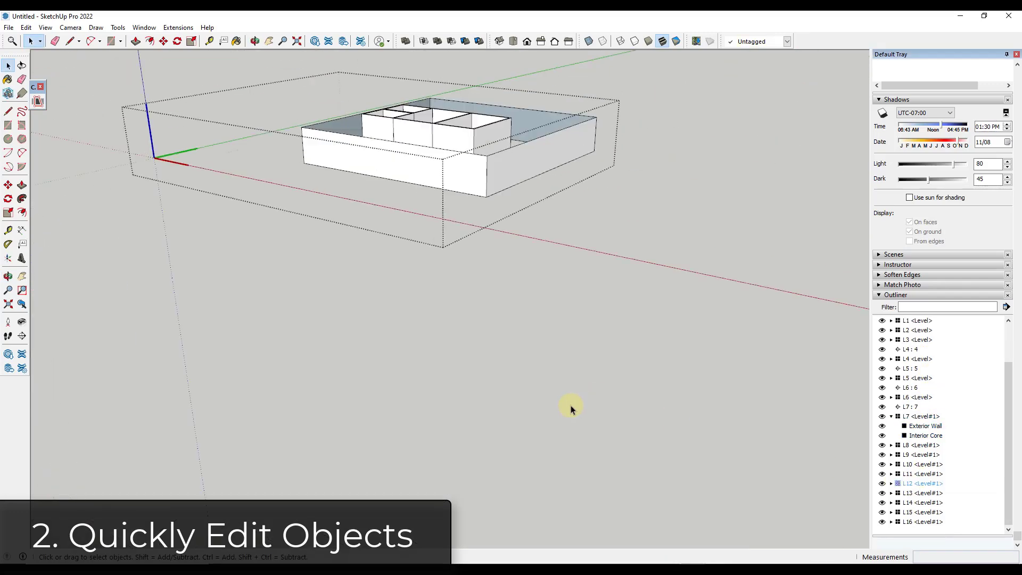
{"action": "left_click", "coordinate": [899, 504]}
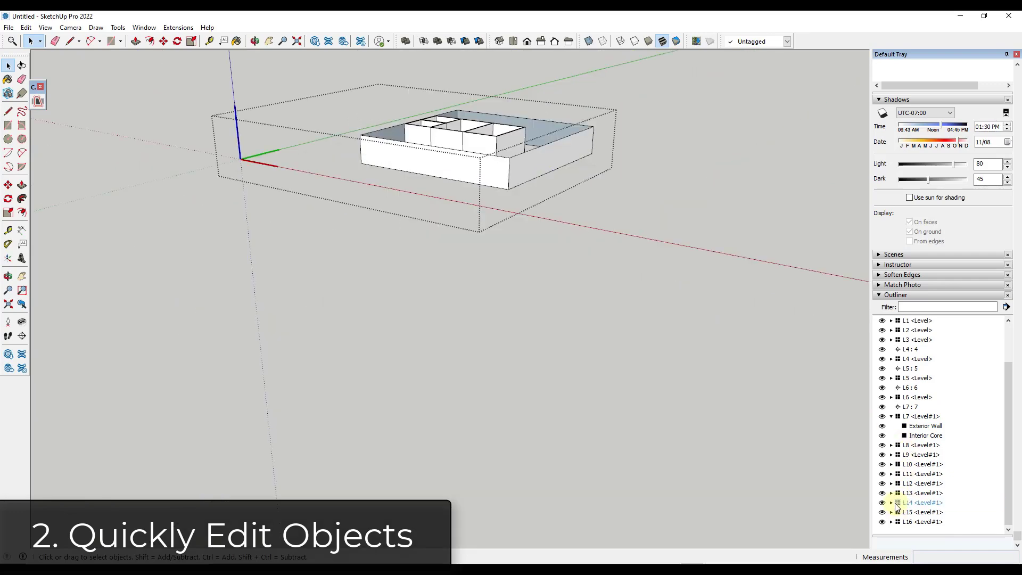
{"action": "scroll", "coordinate": [474, 221], "scroll_direction": "up", "scroll_amount": 5}
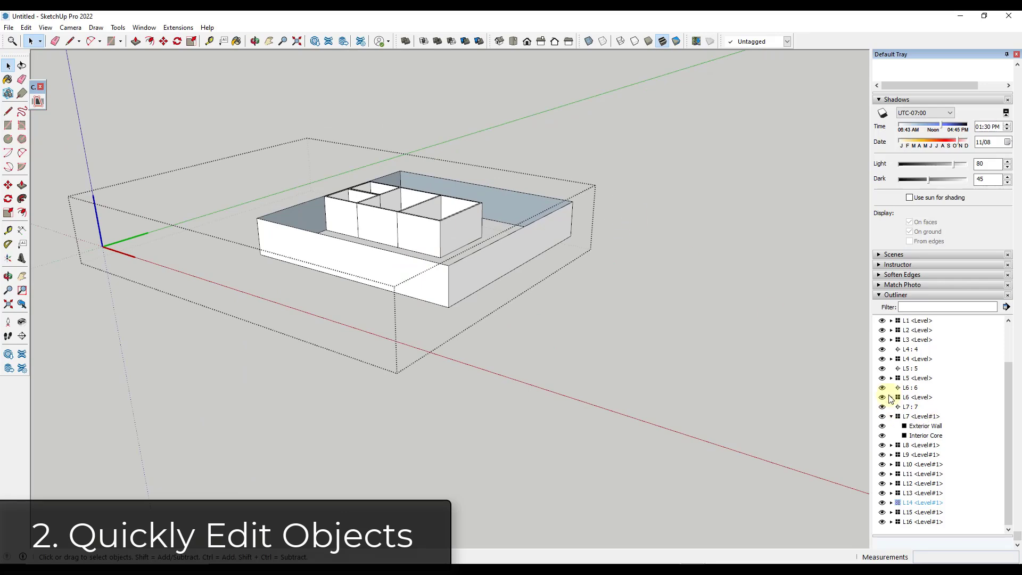
{"action": "scroll", "coordinate": [689, 271], "scroll_direction": "down", "scroll_amount": 10}
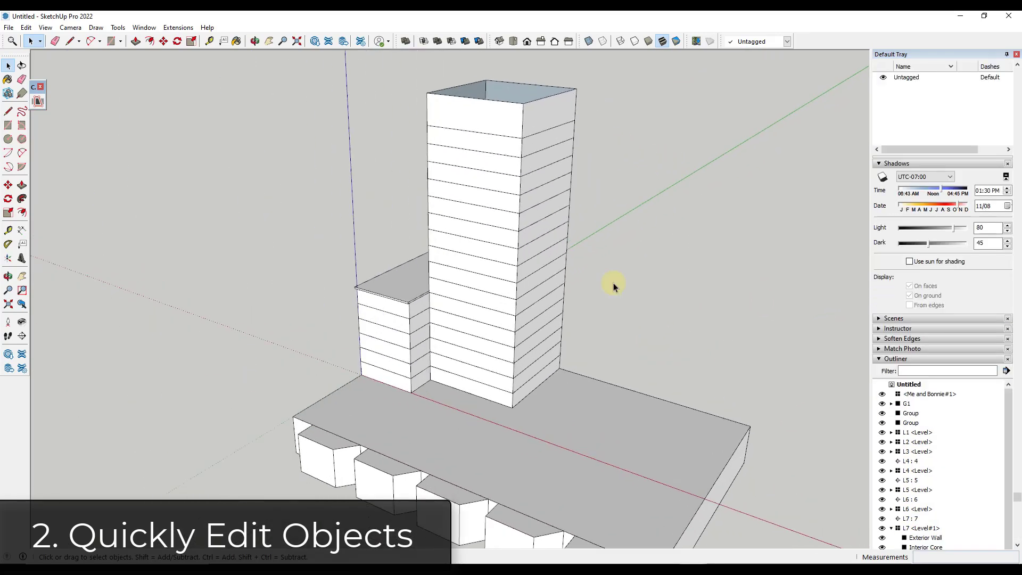
{"action": "scroll", "coordinate": [625, 205], "scroll_direction": "down", "scroll_amount": 1}
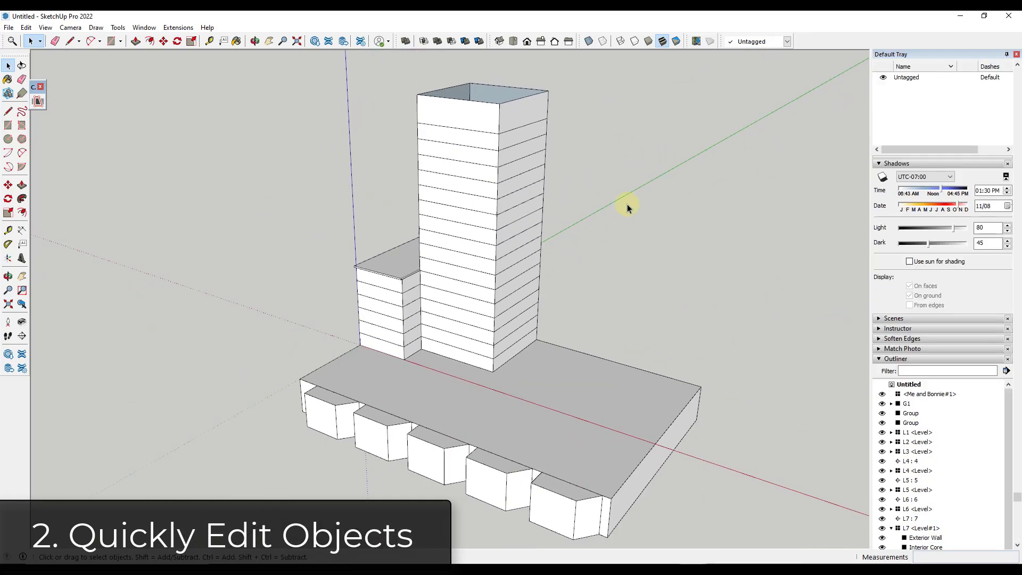
{"action": "scroll", "coordinate": [646, 230], "scroll_direction": "up", "scroll_amount": 2}
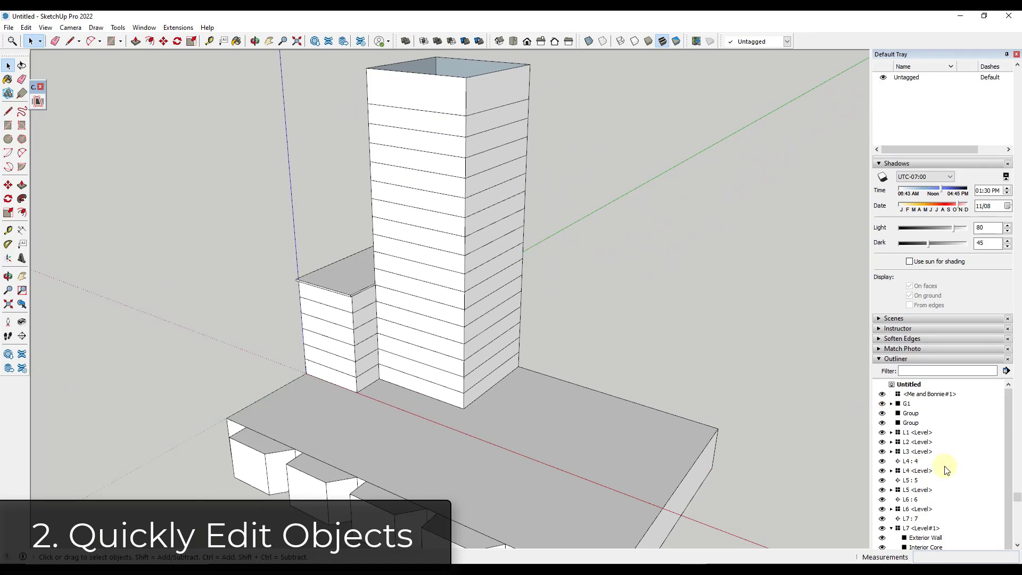
{"action": "scroll", "coordinate": [947, 469], "scroll_direction": "down", "scroll_amount": 2}
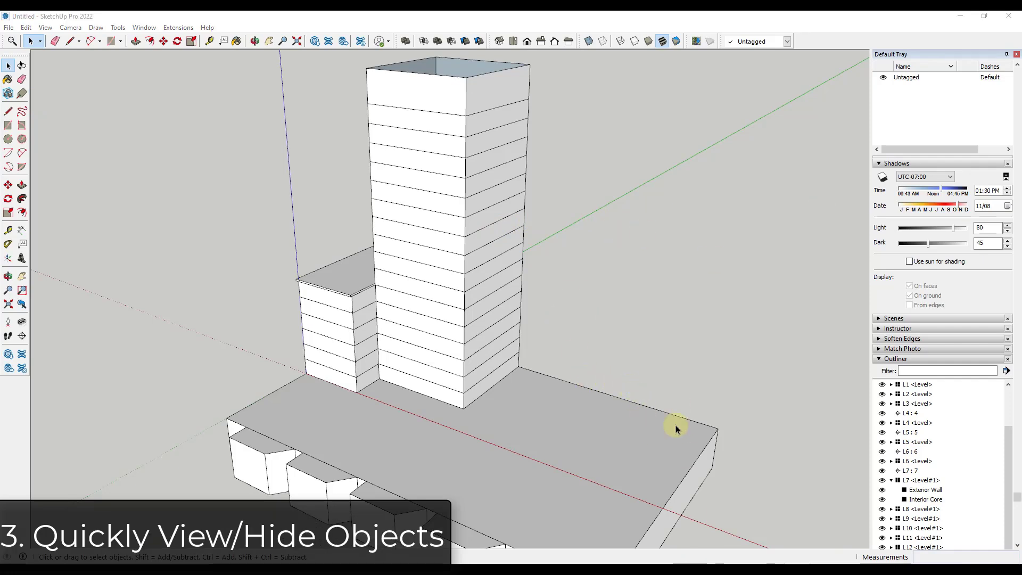
Step: Switch to the Ranch floor plan model and collapse the Doors group in the object hierarchy
{"action": "mouse_move", "coordinate": [692, 569]}
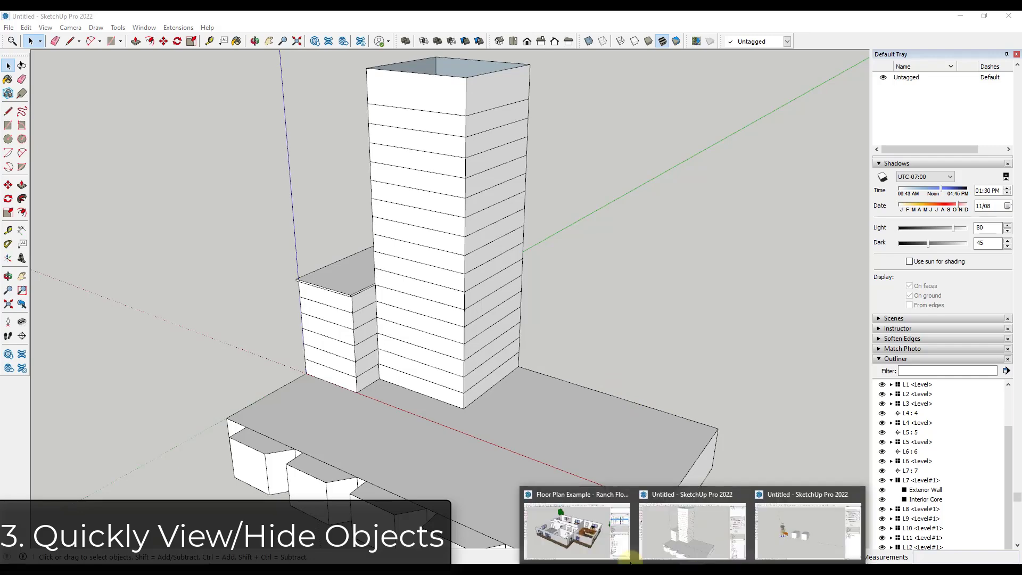
{"action": "left_click", "coordinate": [577, 530]}
{"action": "middle_click_drag", "start_coordinate": [445, 259], "coordinate": [366, 121]}
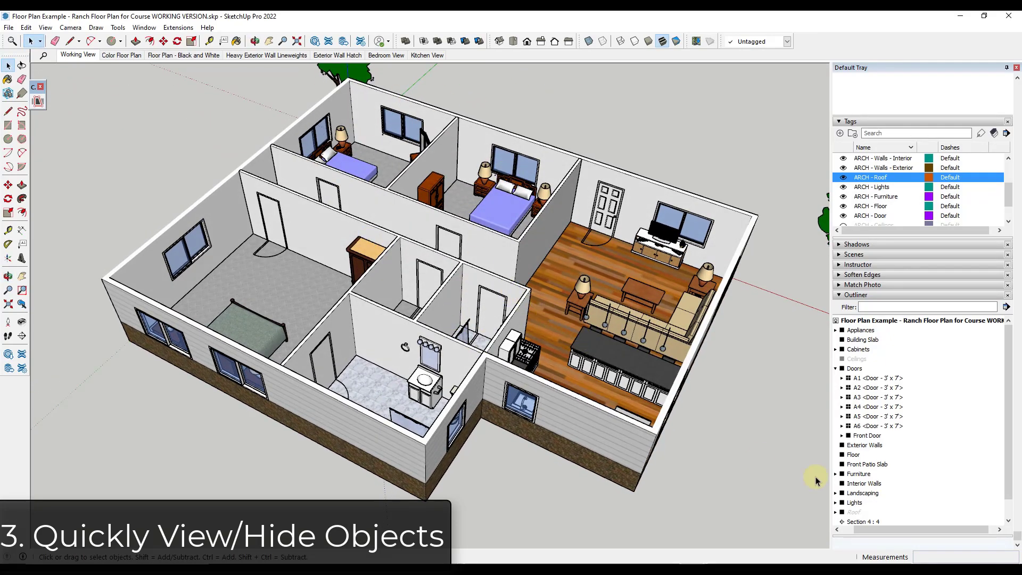
{"action": "left_click_drag", "start_coordinate": [861, 532], "coordinate": [839, 532]}
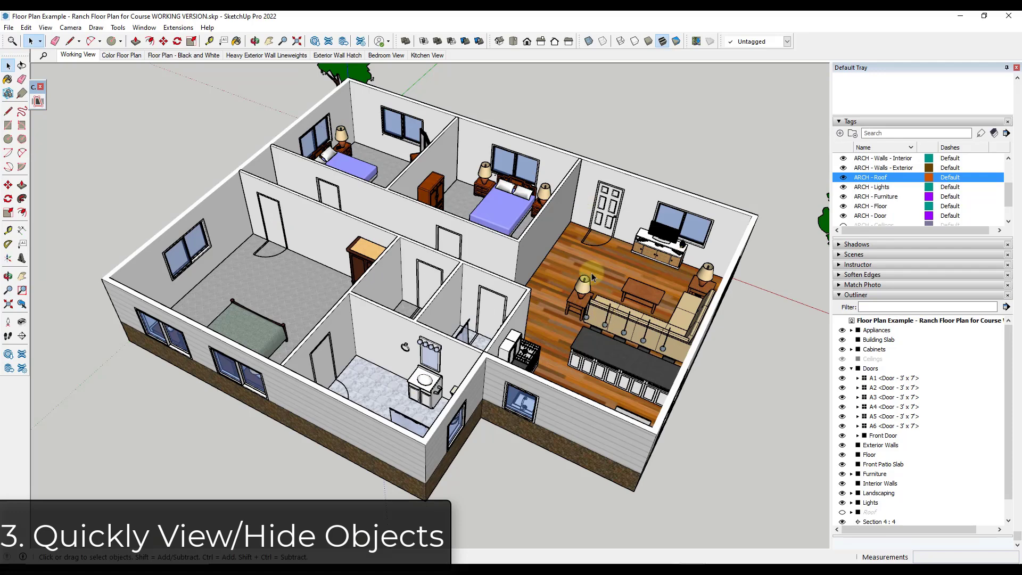
{"action": "left_click", "coordinate": [850, 369]}
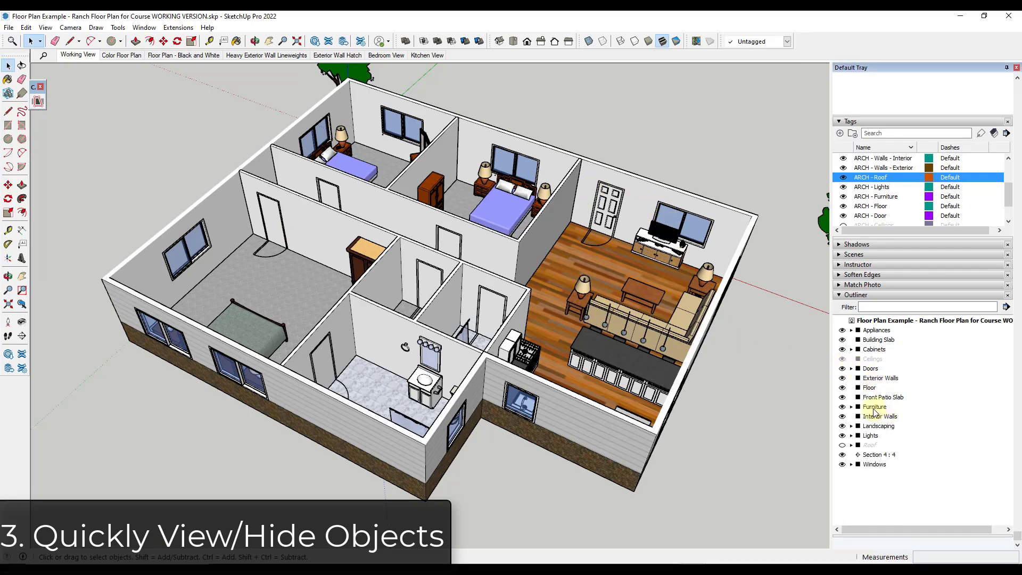
Step: Hide the Furniture, Cabinets, Lights and Appliances groups in the floor plan
{"action": "left_click", "coordinate": [842, 407]}
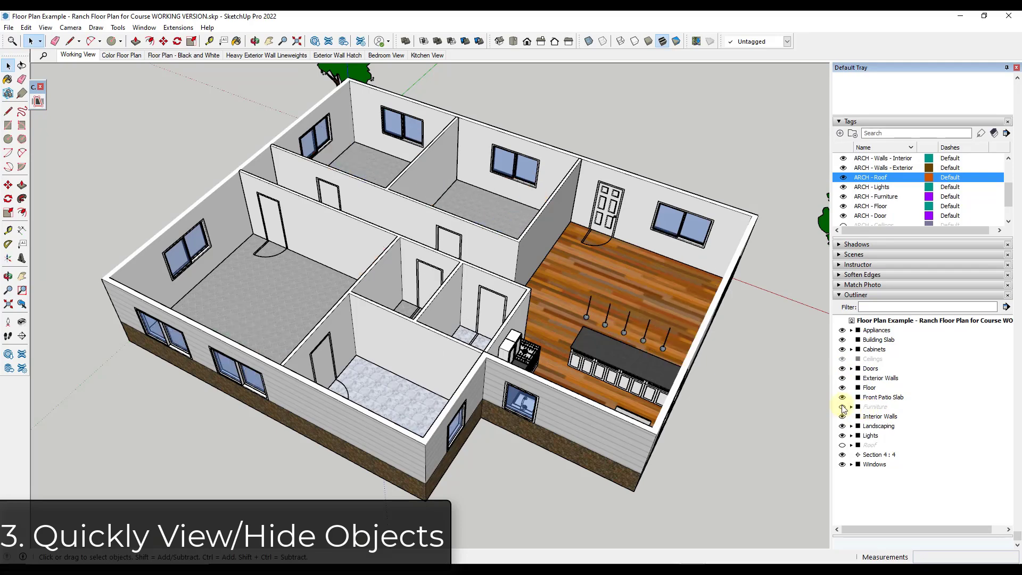
{"action": "left_click", "coordinate": [842, 350]}
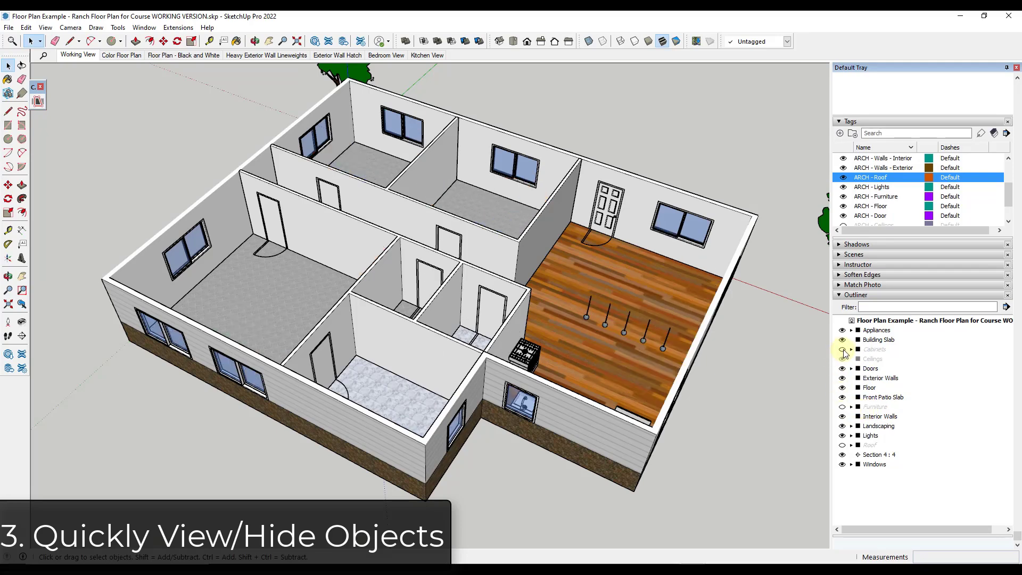
{"action": "left_click", "coordinate": [842, 436]}
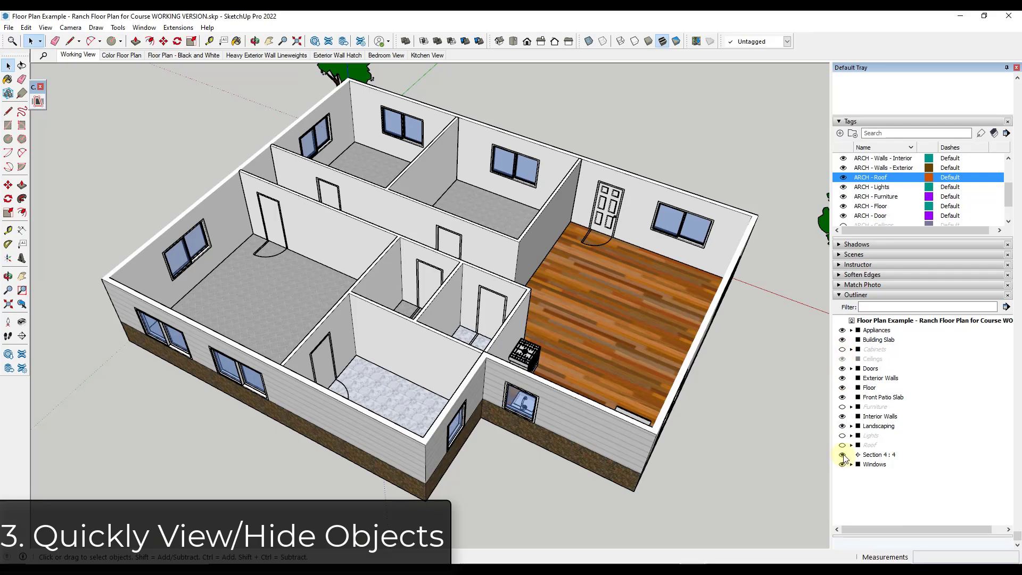
{"action": "left_click", "coordinate": [842, 330]}
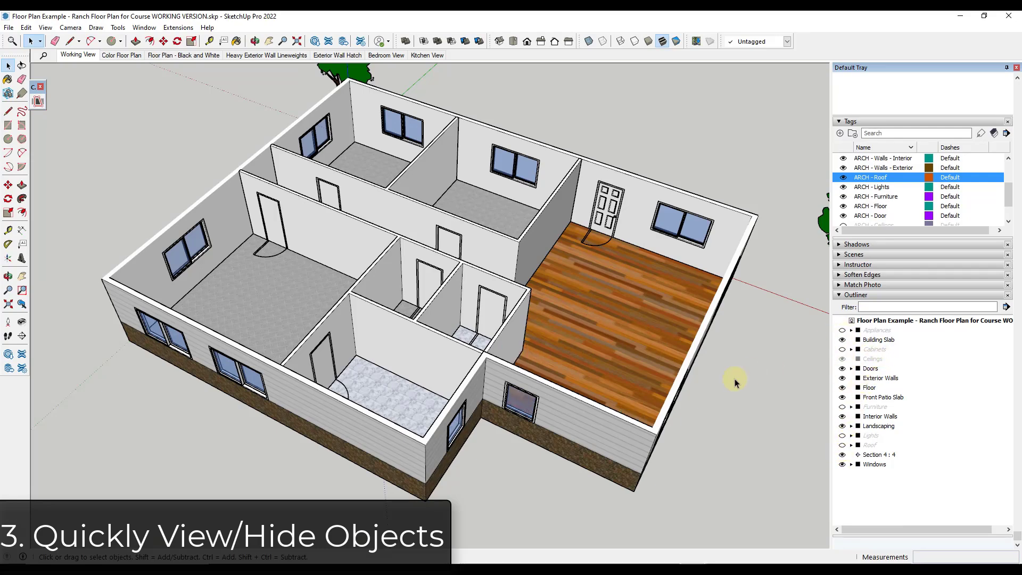
{"action": "middle_click_drag", "start_coordinate": [714, 368], "coordinate": [529, 246]}
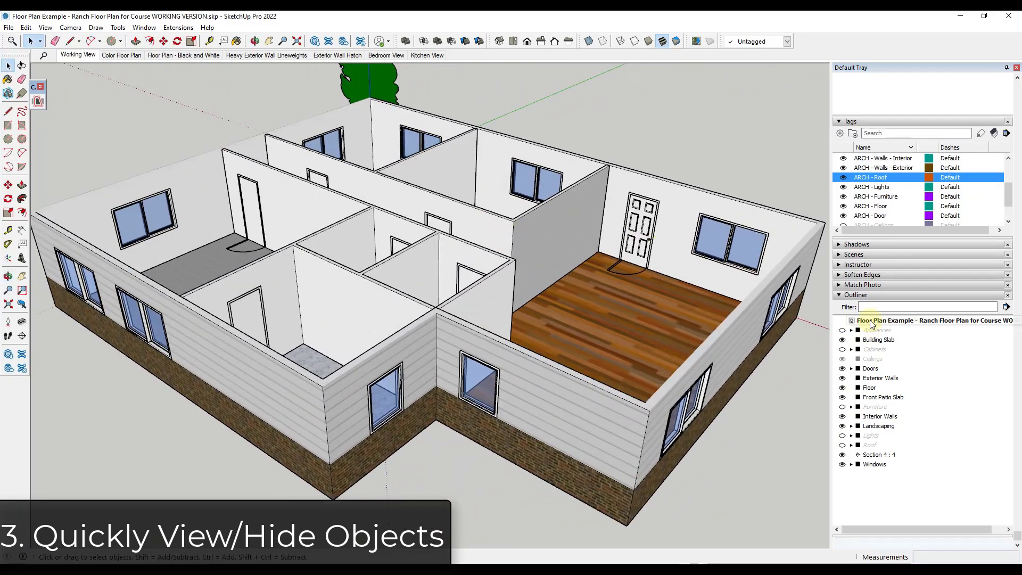
{"action": "scroll", "coordinate": [514, 201], "scroll_direction": "up", "scroll_amount": 3}
{"action": "scroll", "coordinate": [558, 330], "scroll_direction": "down", "scroll_amount": 5}
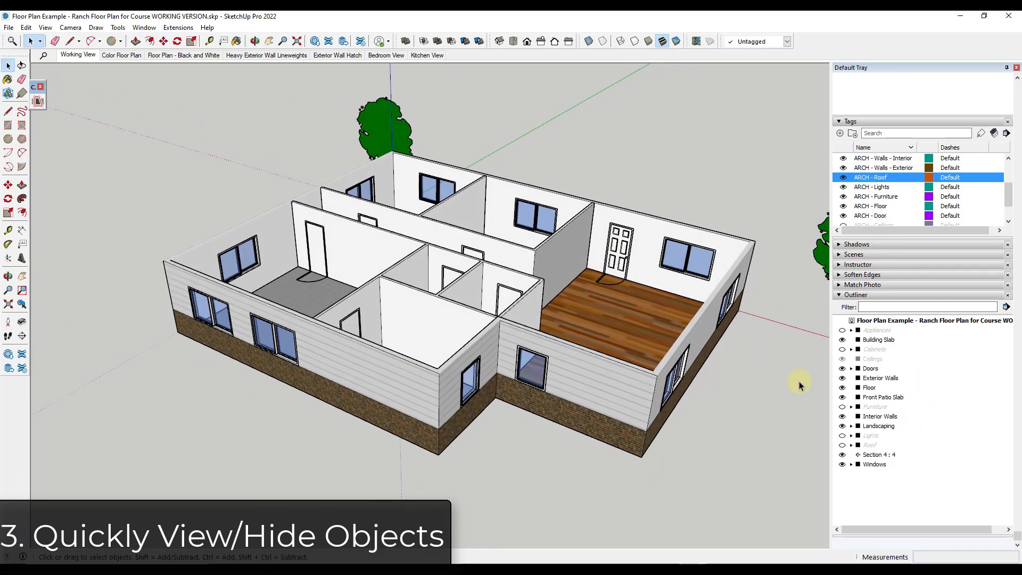
{"action": "middle_click_drag", "start_coordinate": [566, 320], "coordinate": [578, 345]}
{"action": "key", "text": "space"}
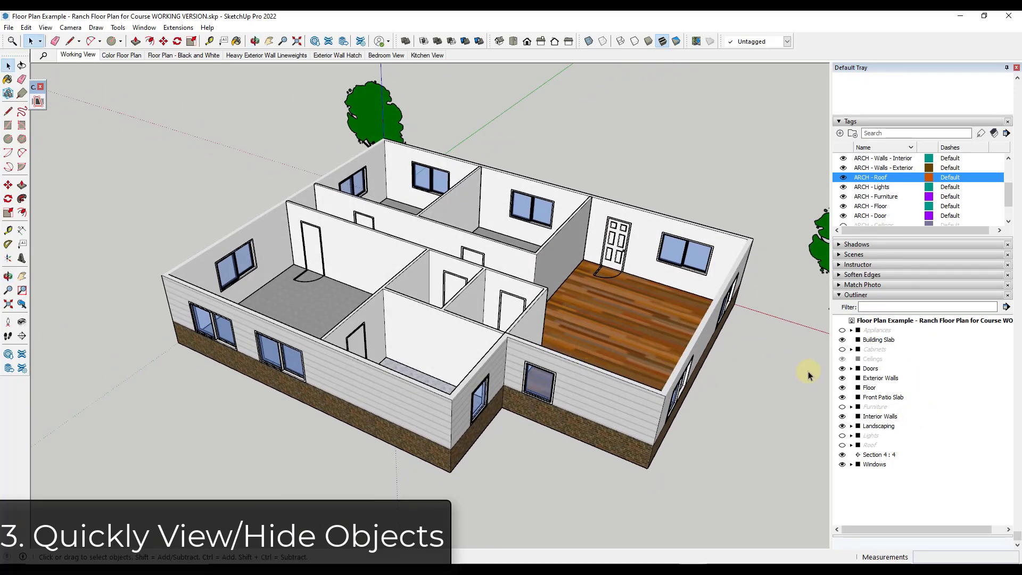
Step: Select the objects from Appliances through Windows, excluding Doors, Lights and Roof, and hide them together to isolate the doors
{"action": "left_click", "coordinate": [873, 331]}
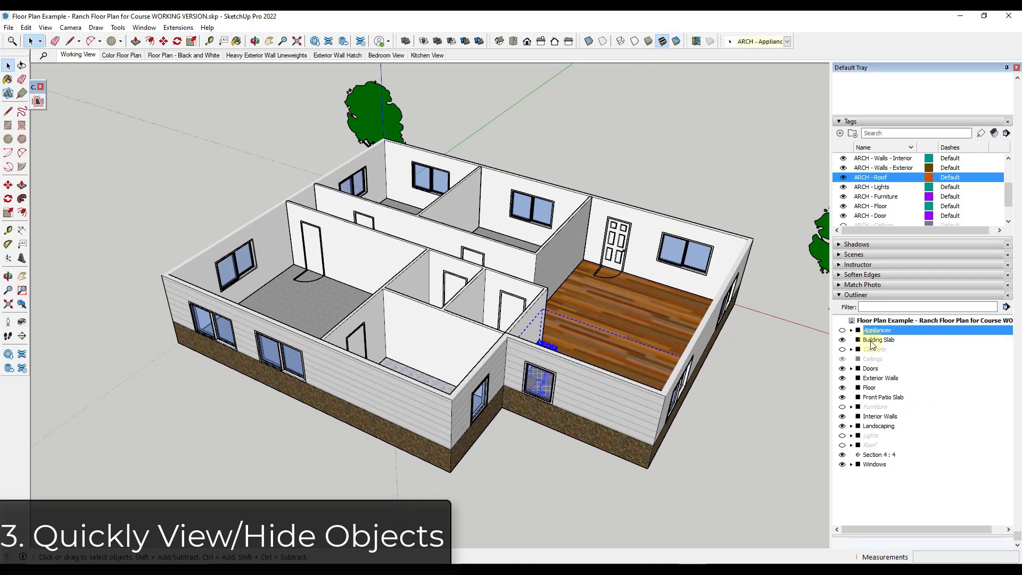
{"action": "left_click", "coordinate": [874, 360], "text": "shift"}
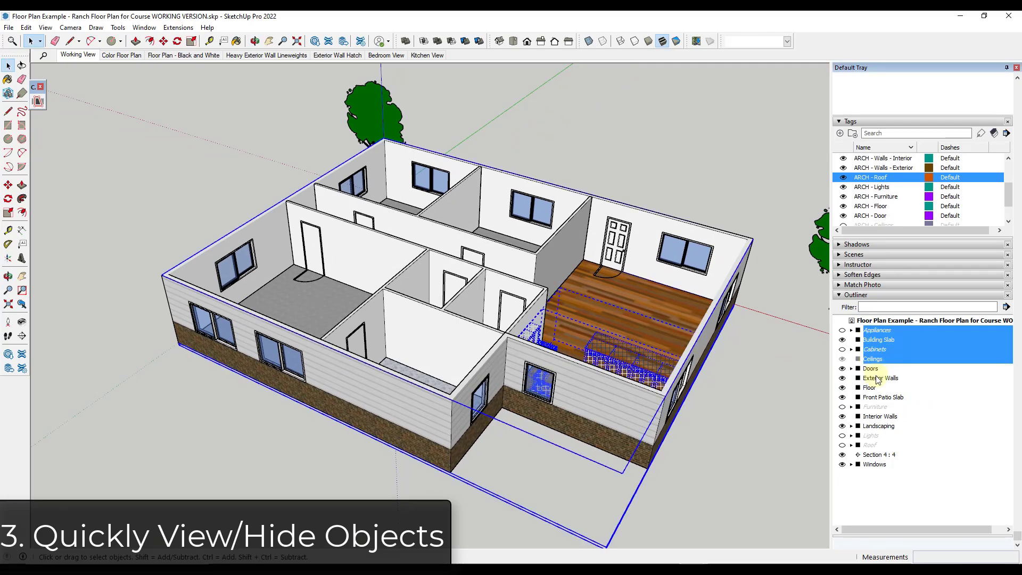
{"action": "left_click", "coordinate": [877, 379], "text": "ctrl"}
{"action": "left_click", "coordinate": [873, 388], "text": "ctrl"}
{"action": "left_click", "coordinate": [872, 398], "text": "ctrl"}
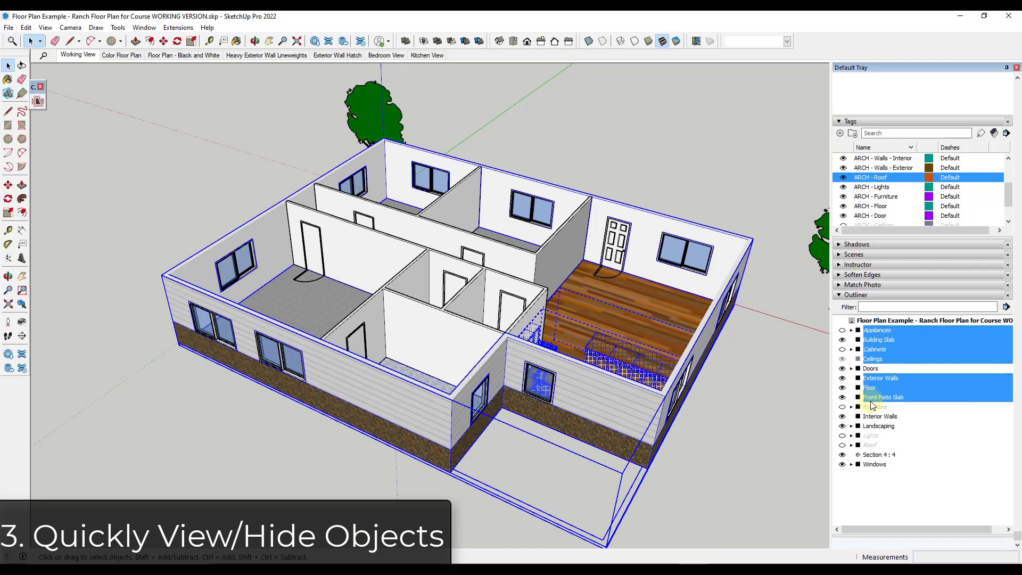
{"action": "left_click", "coordinate": [869, 408], "text": "ctrl"}
{"action": "left_click", "coordinate": [872, 417], "text": "ctrl"}
{"action": "left_click", "coordinate": [873, 426], "text": "ctrl"}
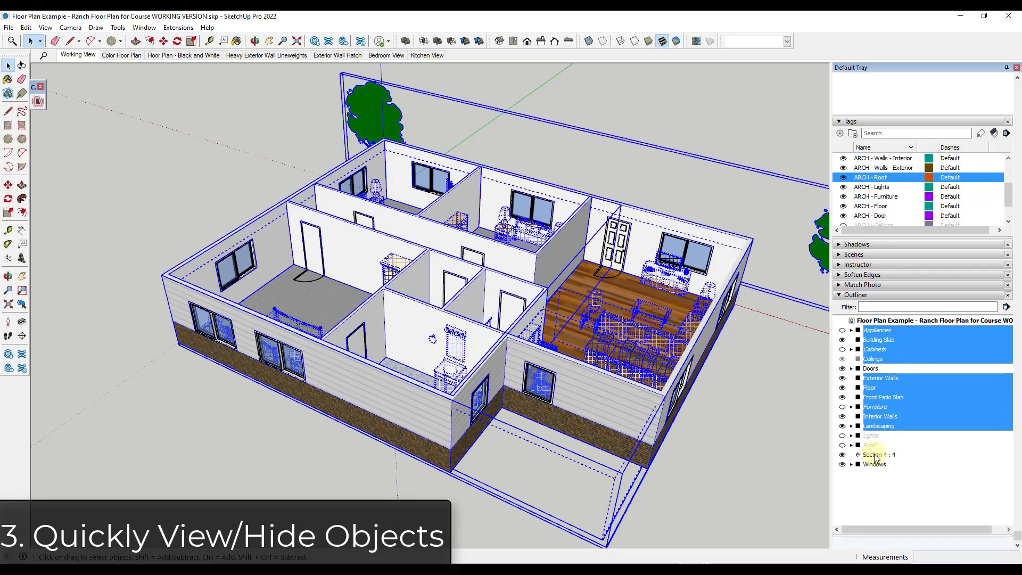
{"action": "left_click", "coordinate": [875, 456], "text": "ctrl"}
{"action": "left_click", "coordinate": [875, 464], "text": "ctrl"}
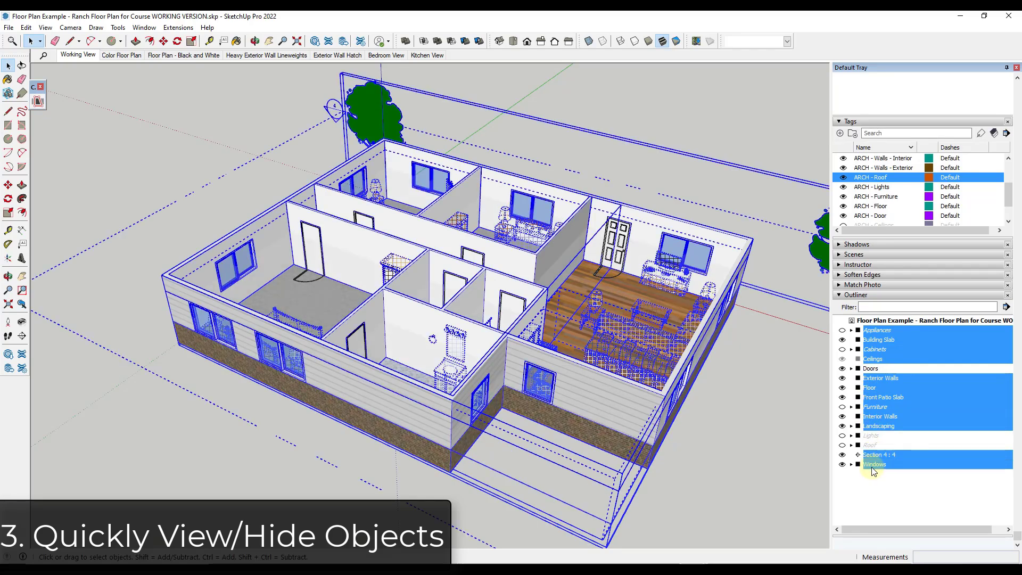
{"action": "left_click", "coordinate": [842, 398]}
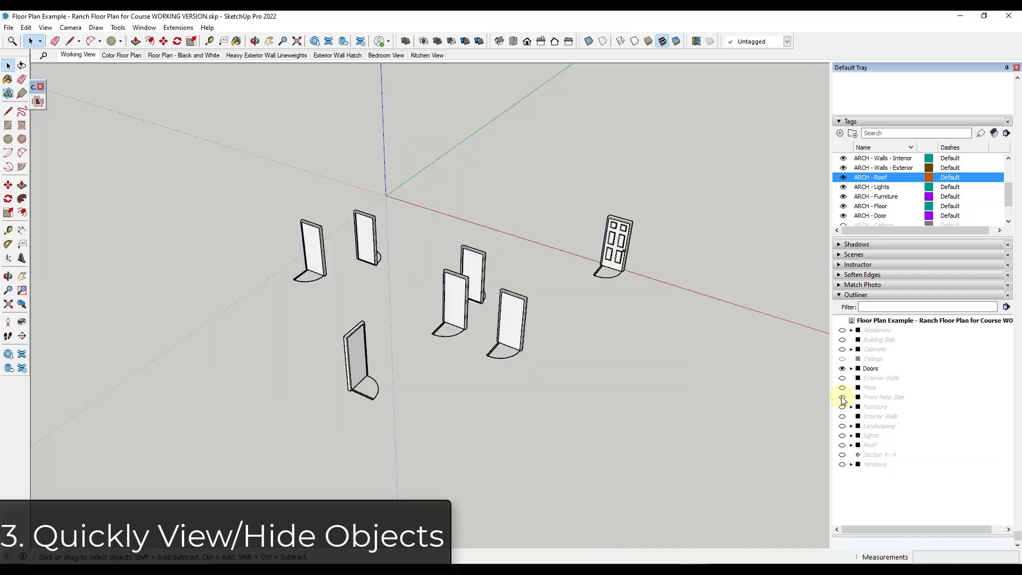
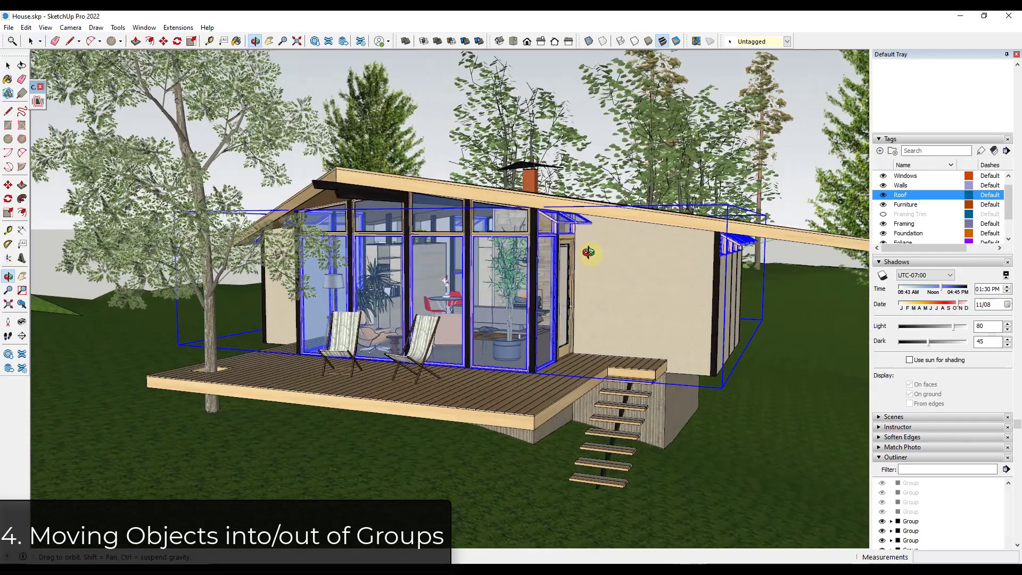
Step: Rename the selected window group of the house as Windows in the Outliner and hide it
{"action": "middle_click_drag", "start_coordinate": [734, 252], "coordinate": [544, 241]}
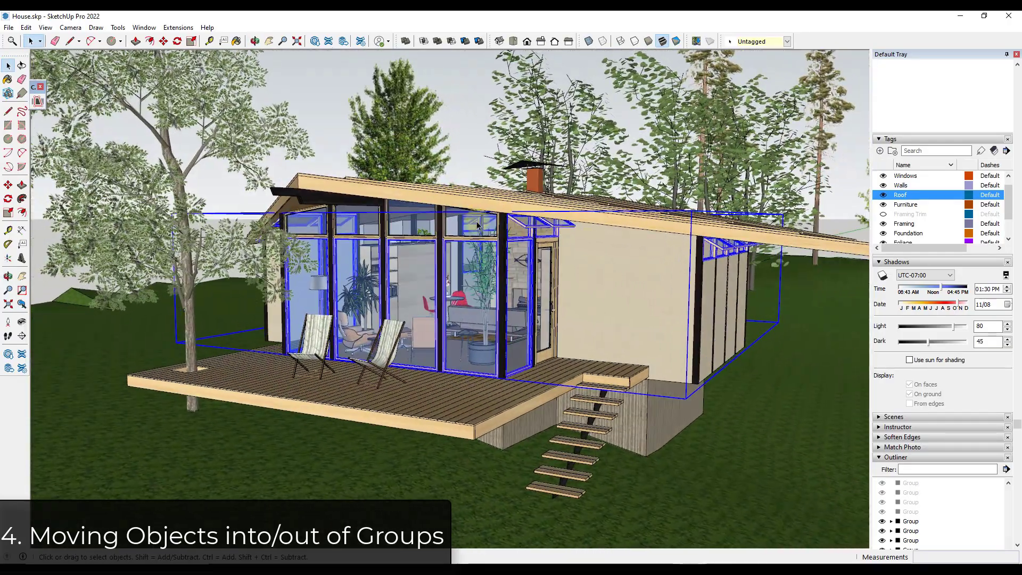
{"action": "scroll", "coordinate": [1001, 405], "scroll_direction": "down", "scroll_amount": 3}
{"action": "scroll", "coordinate": [1001, 410], "scroll_direction": "down", "scroll_amount": 1}
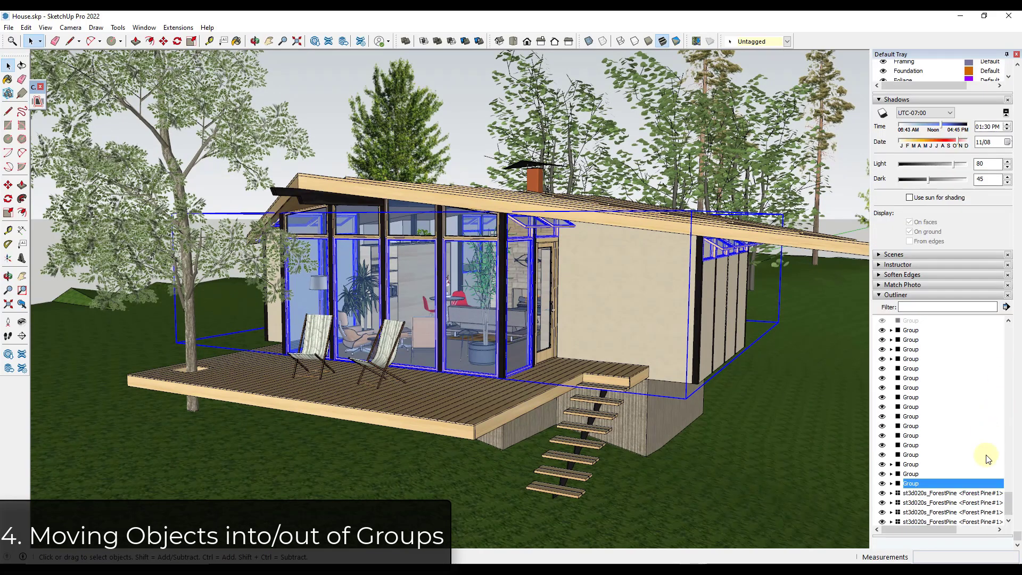
{"action": "right_click", "coordinate": [904, 485]}
{"action": "left_click", "coordinate": [911, 473]}
{"action": "type", "text": "Windows"}
{"action": "key", "text": "Return"}
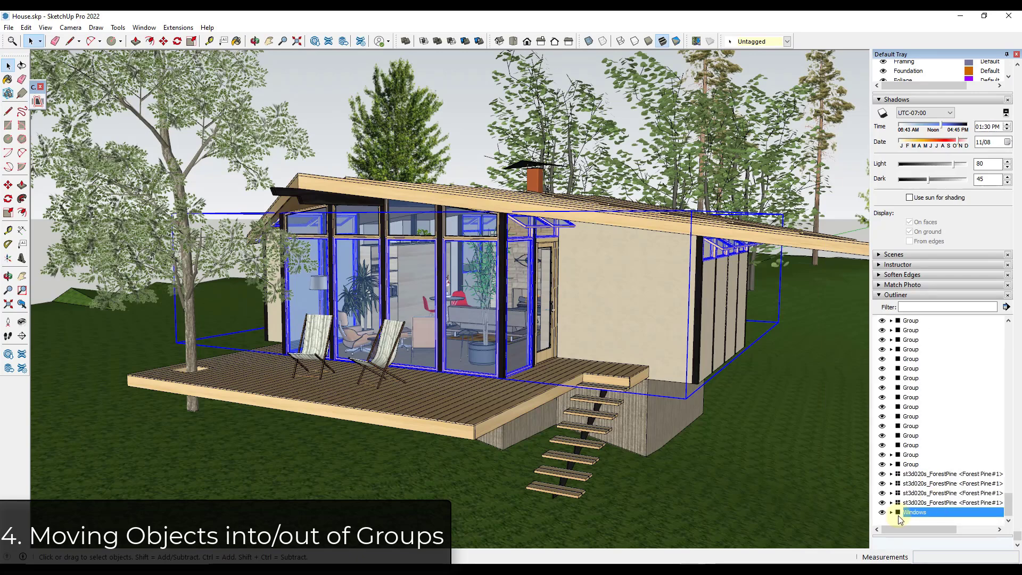
{"action": "left_click", "coordinate": [882, 513]}
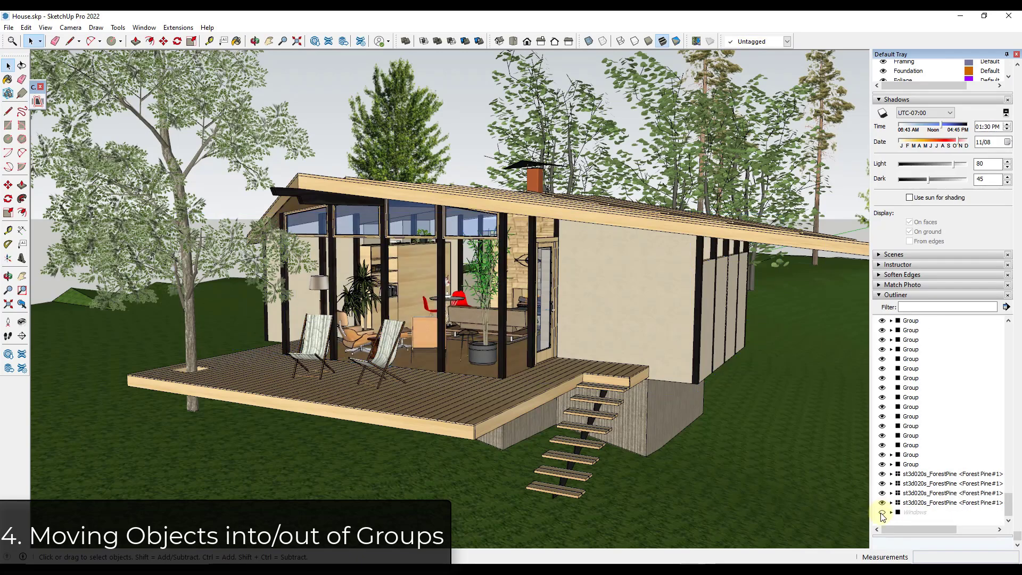
Step: Cut the upper front window group, paste it in place inside the hidden Windows group, and leave editing
{"action": "middle_click_drag", "start_coordinate": [692, 267], "coordinate": [414, 247]}
{"action": "left_click", "coordinate": [415, 247]}
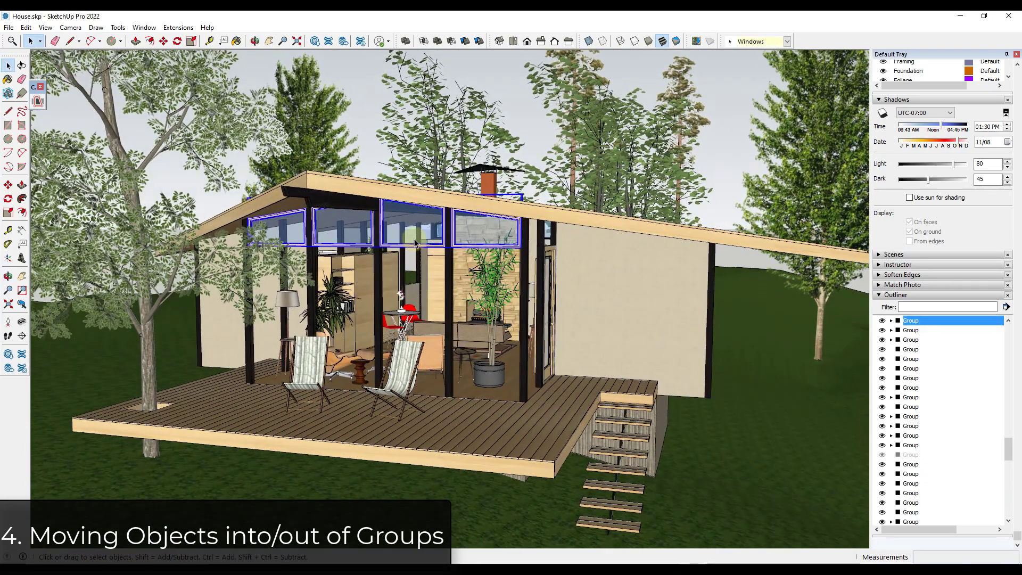
{"action": "middle_click_drag", "start_coordinate": [420, 213], "coordinate": [419, 232]}
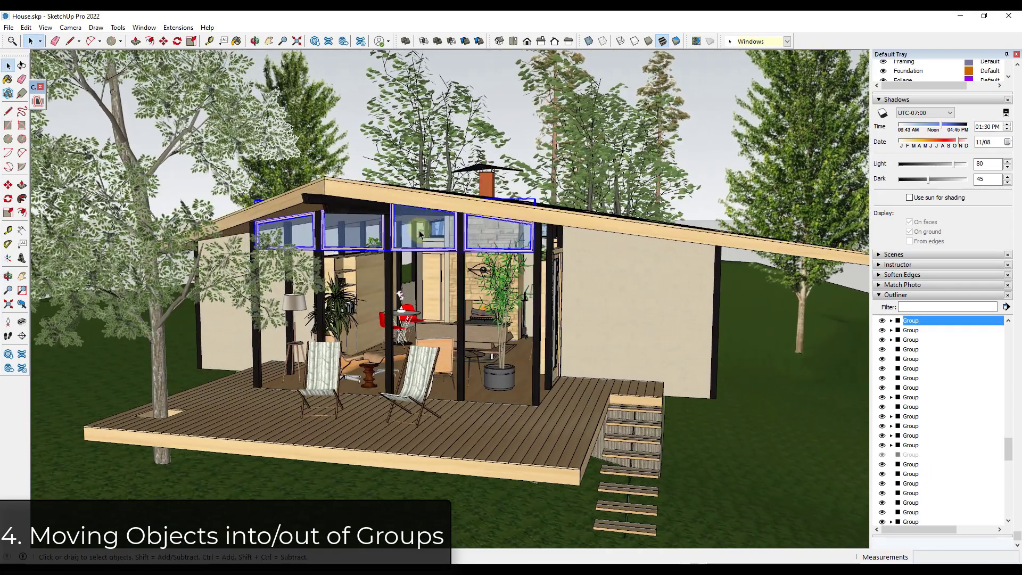
{"action": "key", "text": "ctrl+x"}
{"action": "scroll", "coordinate": [1019, 467], "scroll_direction": "down", "scroll_amount": 15}
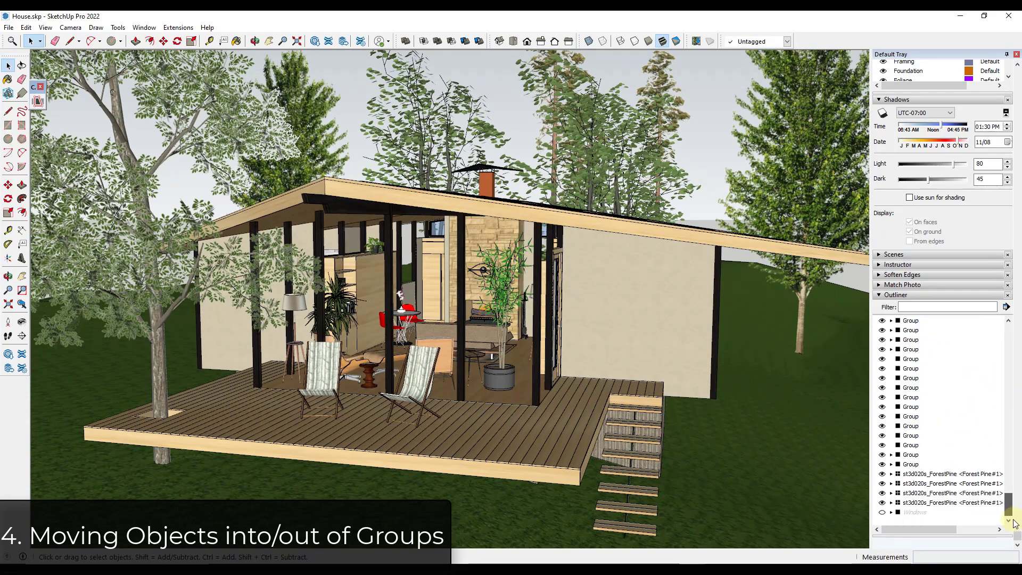
{"action": "double_click", "coordinate": [912, 512]}
{"action": "left_click", "coordinate": [47, 28]}
{"action": "mouse_move", "coordinate": [26, 28]}
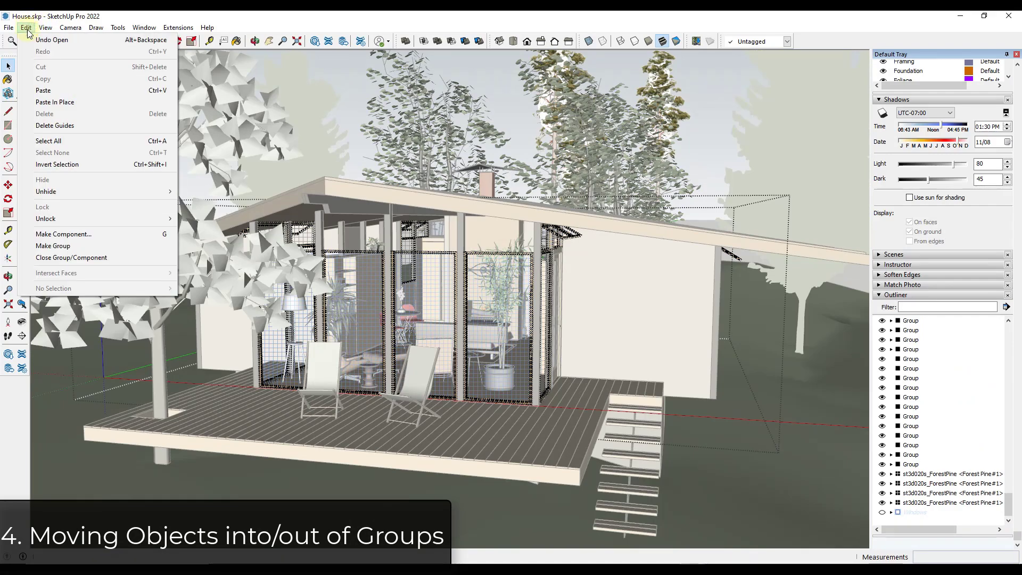
{"action": "left_click", "coordinate": [40, 101]}
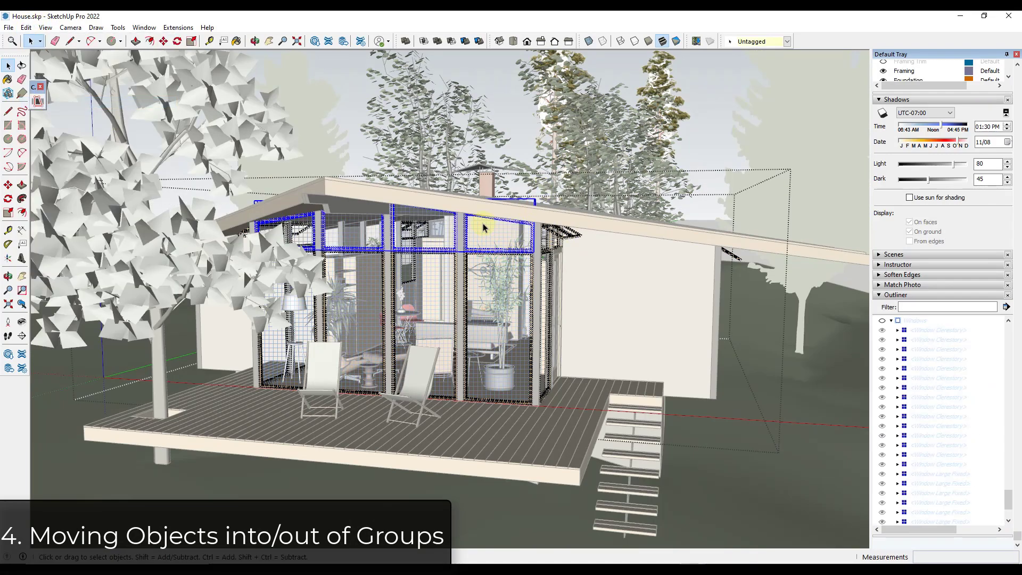
{"action": "left_click", "coordinate": [803, 133]}
{"action": "left_click", "coordinate": [728, 135]}
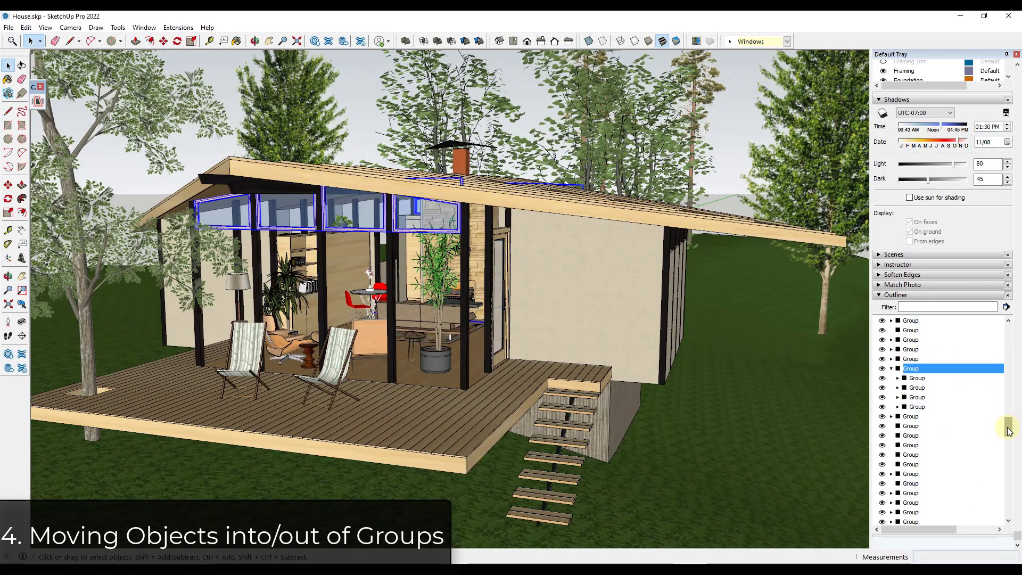
Step: Move the upper front window group into the Windows group directly in the Outliner, and look through the group's contents
{"action": "left_click", "coordinate": [900, 371]}
{"action": "mouse_move", "coordinate": [899, 372]}
{"action": "left_mouse_down"}
{"action": "mouse_move", "coordinate": [907, 532]}
{"action": "mouse_move", "coordinate": [915, 377]}
{"action": "left_mouse_up"}
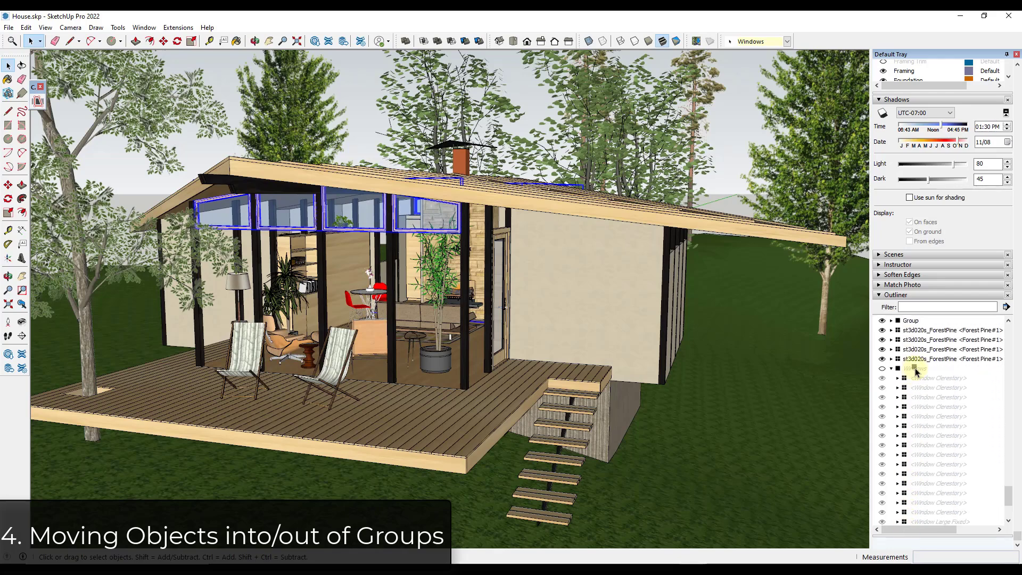
{"action": "left_click_drag", "start_coordinate": [918, 372], "coordinate": [918, 373]}
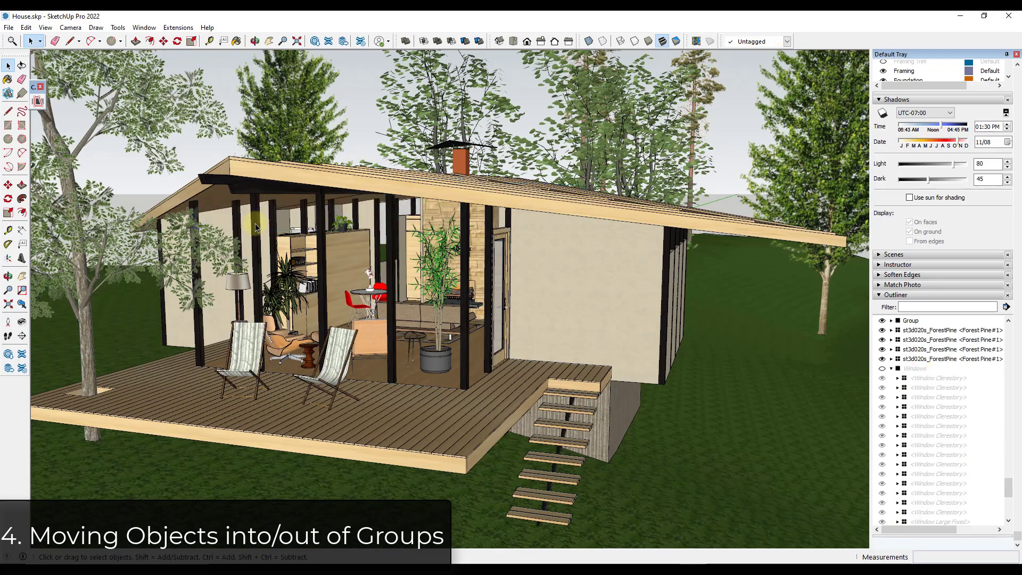
{"action": "scroll", "coordinate": [940, 404], "scroll_direction": "down", "scroll_amount": 3}
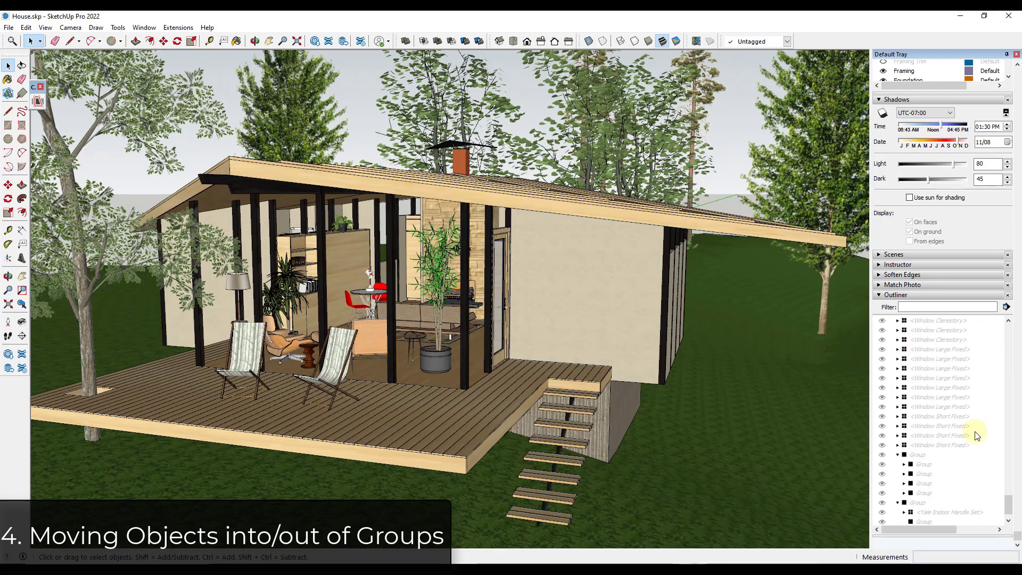
{"action": "scroll", "coordinate": [940, 410], "scroll_direction": "up", "scroll_amount": 3}
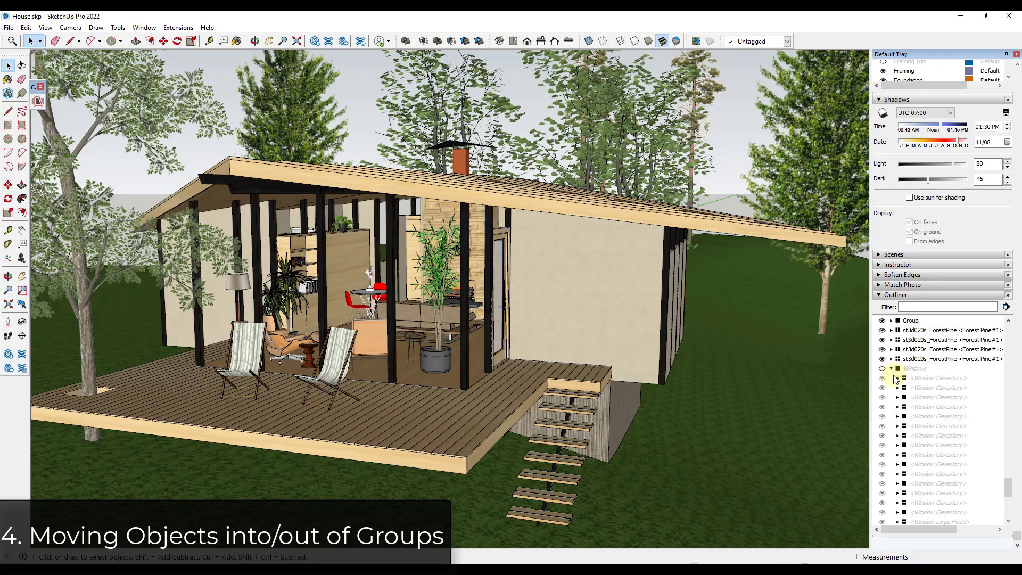
Step: Toggle the Windows group's visibility and leave all its windows shown
{"action": "left_click", "coordinate": [883, 368]}
{"action": "left_click", "coordinate": [882, 368]}
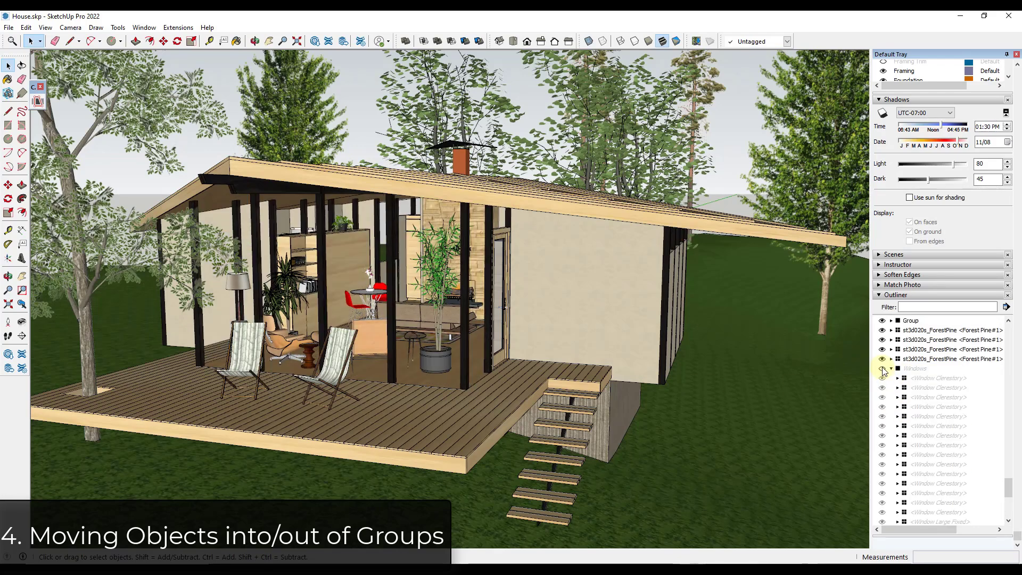
{"action": "left_click", "coordinate": [882, 369]}
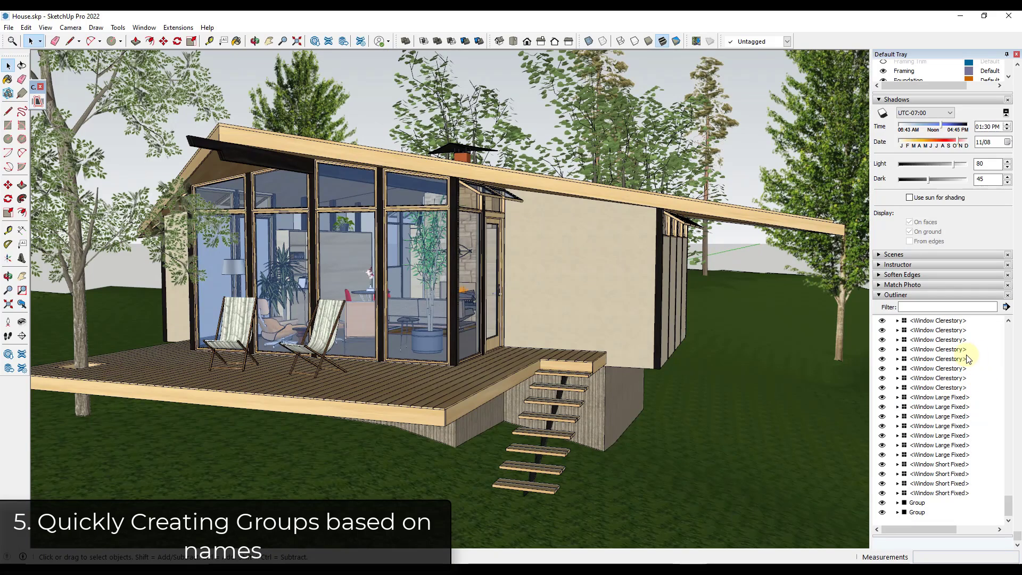
Step: Open the Windows group to locate the upper front window group and a clerestory window in the Outliner, and leave editing
{"action": "scroll", "coordinate": [940, 401], "scroll_direction": "up", "scroll_amount": 2}
{"action": "scroll", "coordinate": [940, 399], "scroll_direction": "up", "scroll_amount": 2}
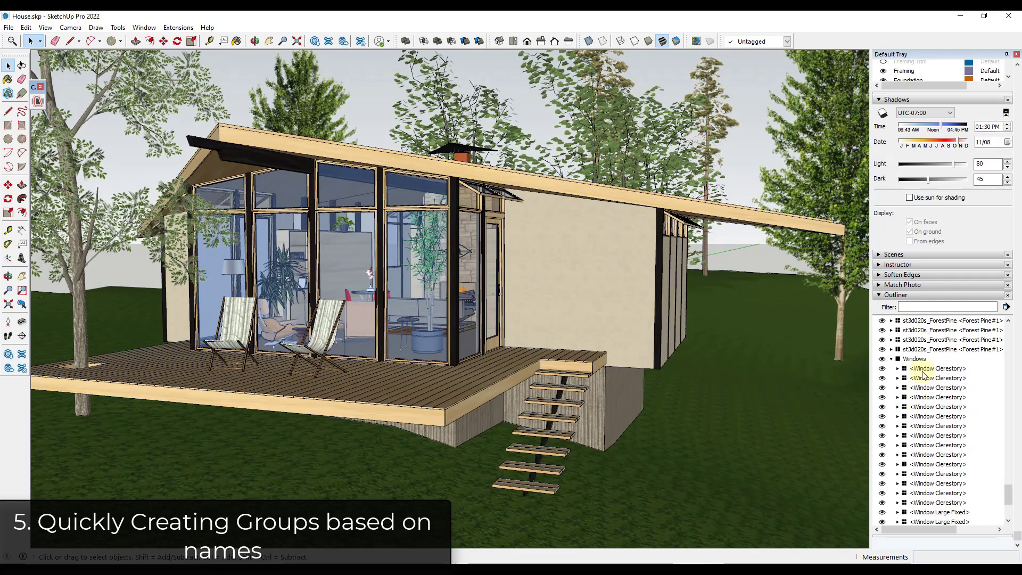
{"action": "double_click", "coordinate": [389, 187]}
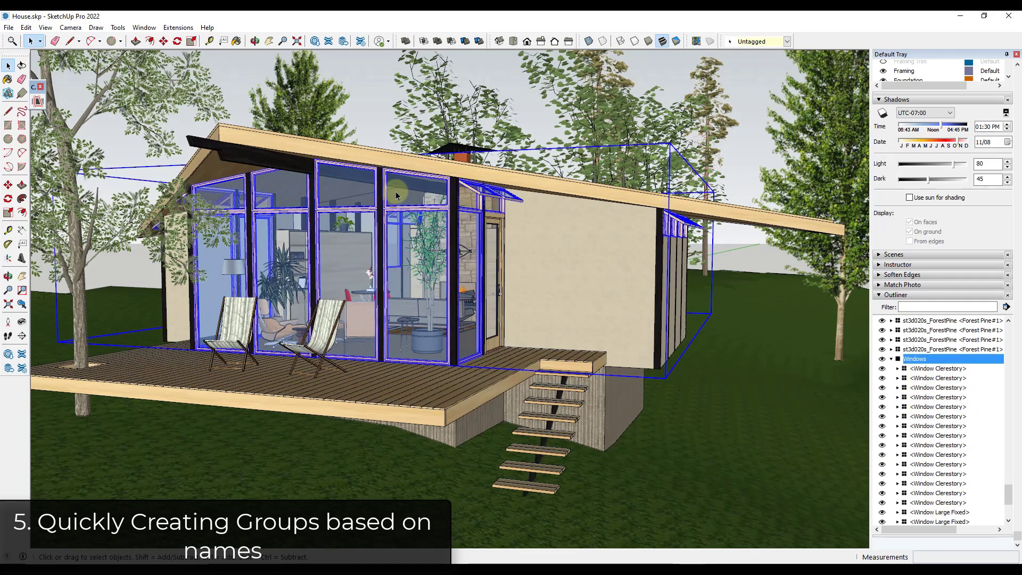
{"action": "left_click", "coordinate": [349, 187]}
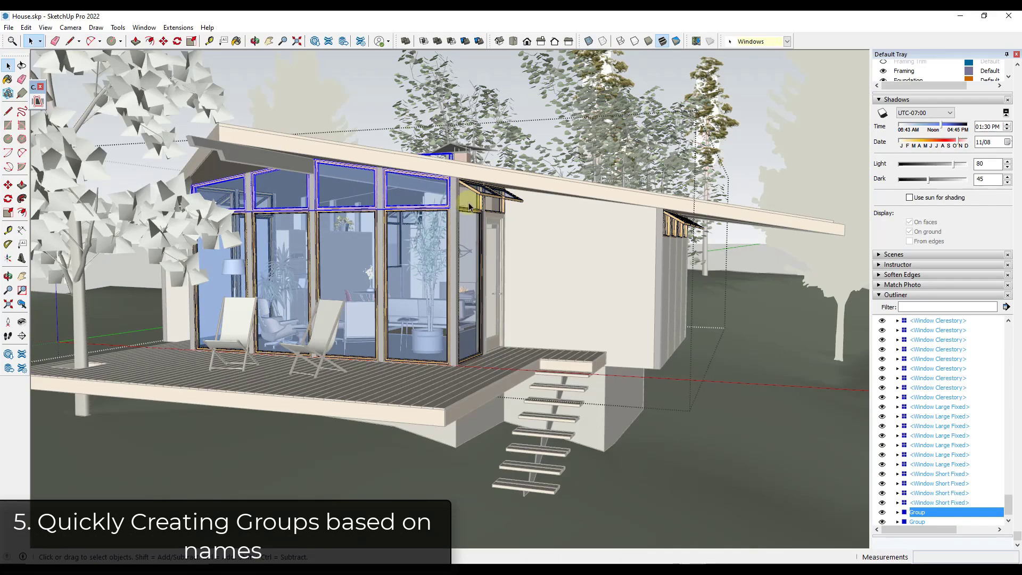
{"action": "left_click", "coordinate": [485, 194]}
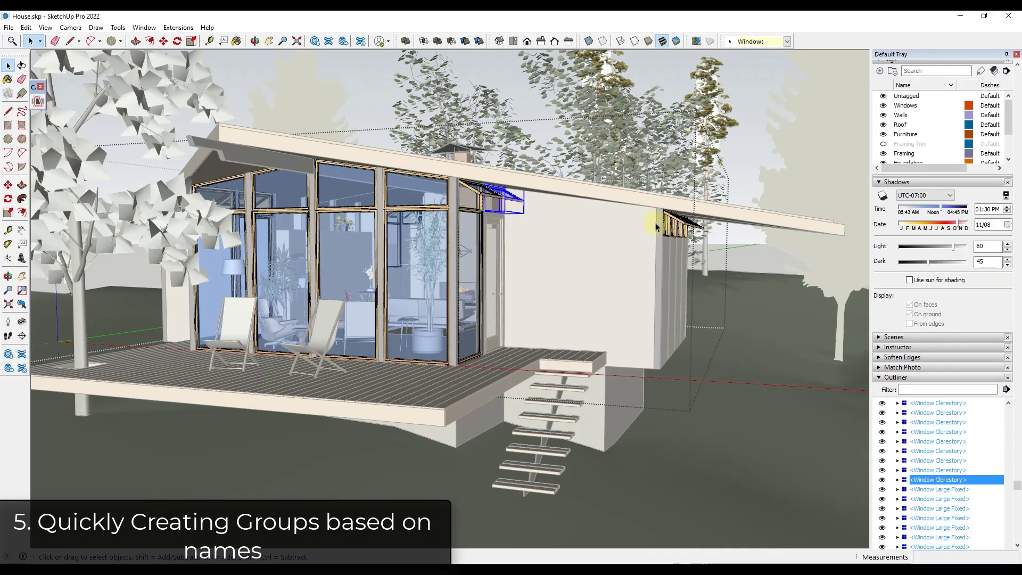
{"action": "left_click", "coordinate": [743, 153]}
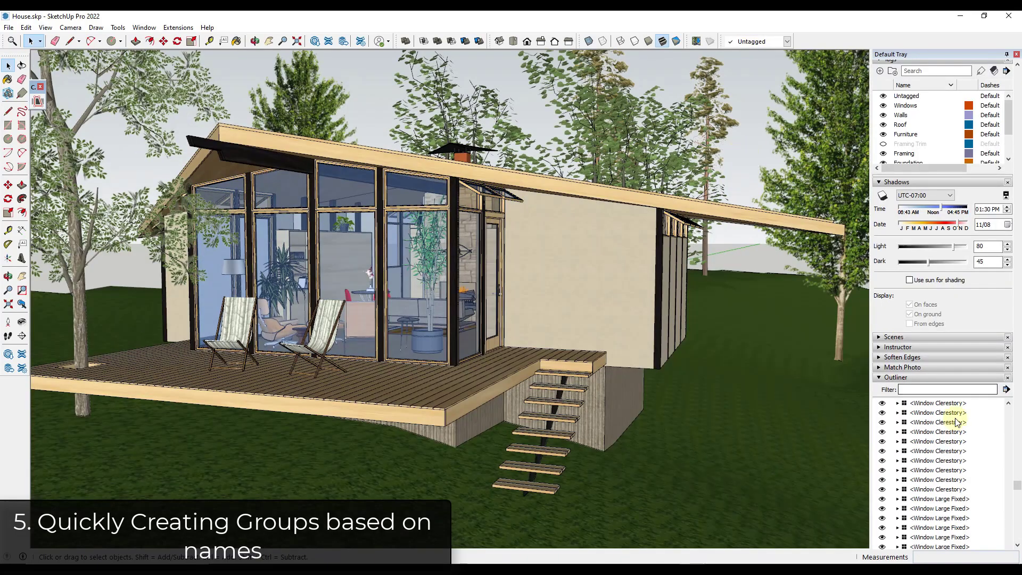
Step: Select all Window Clerestory components inside the Windows group and combine them into one group
{"action": "left_click", "coordinate": [957, 486]}
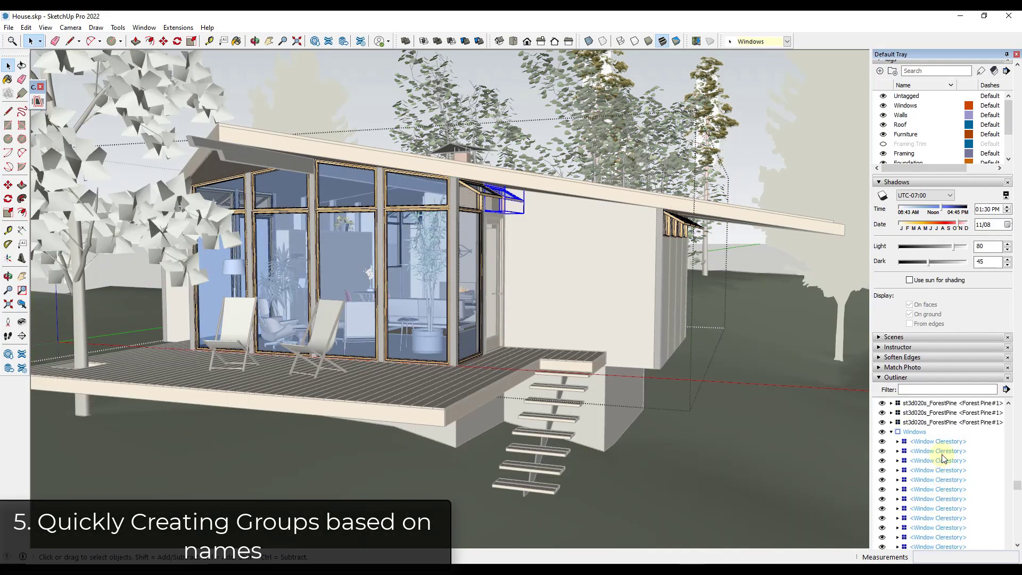
{"action": "left_click", "coordinate": [938, 442], "text": "shift"}
{"action": "right_click", "coordinate": [938, 442]}
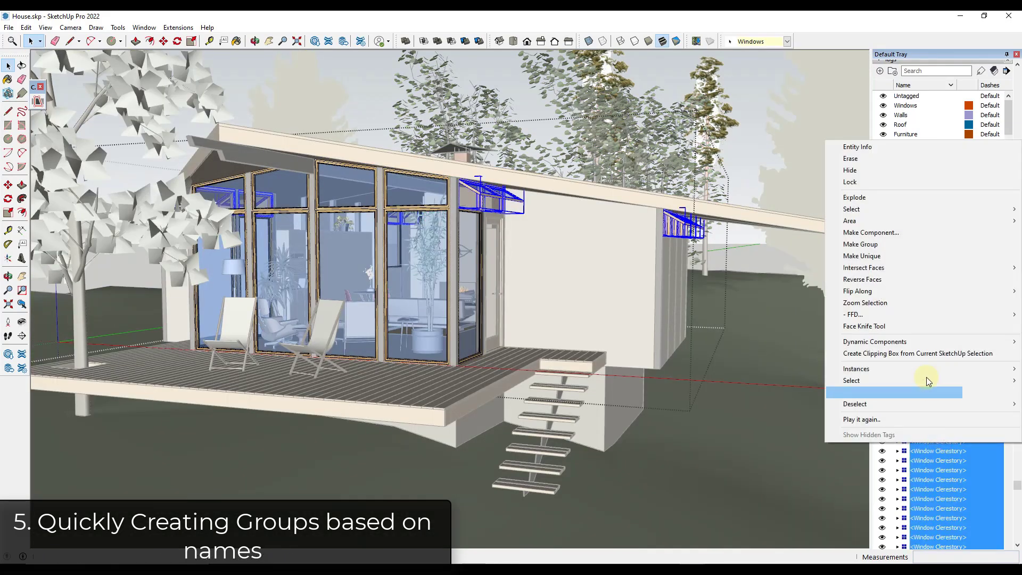
{"action": "left_click", "coordinate": [867, 246]}
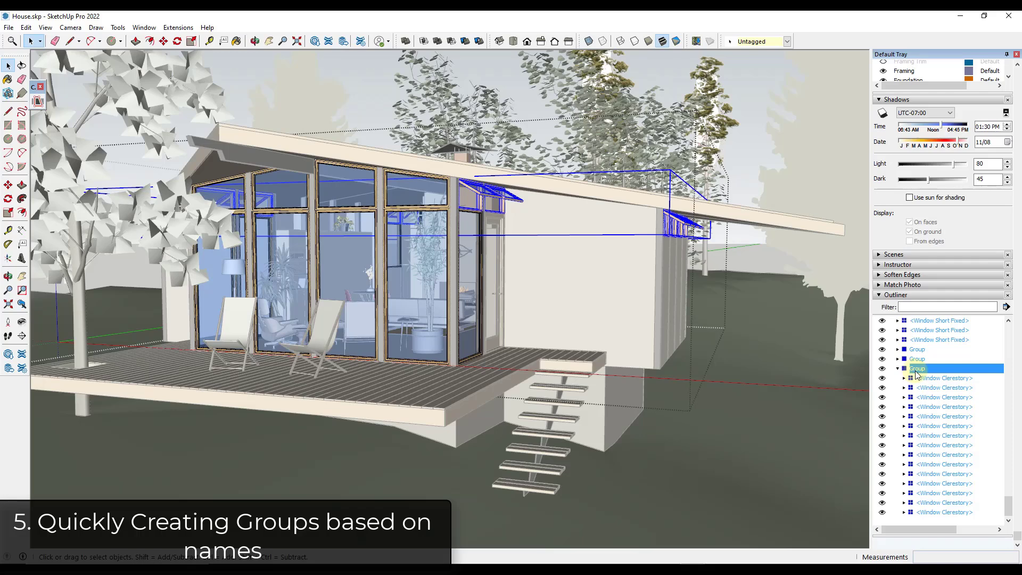
Step: Rename the new group of clerestory windows as Window Clerestory and collapse it in the Outliner
{"action": "right_click", "coordinate": [915, 372]}
{"action": "left_click", "coordinate": [906, 365]}
{"action": "type", "text": "Cle"}
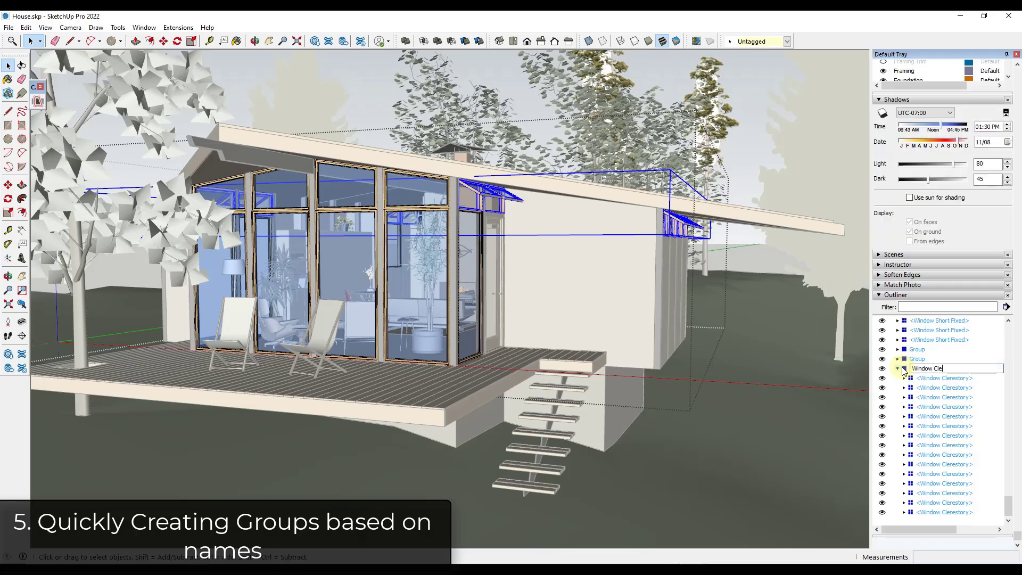
{"action": "type", "text": "indow Clerestory"}
{"action": "key", "text": "Return"}
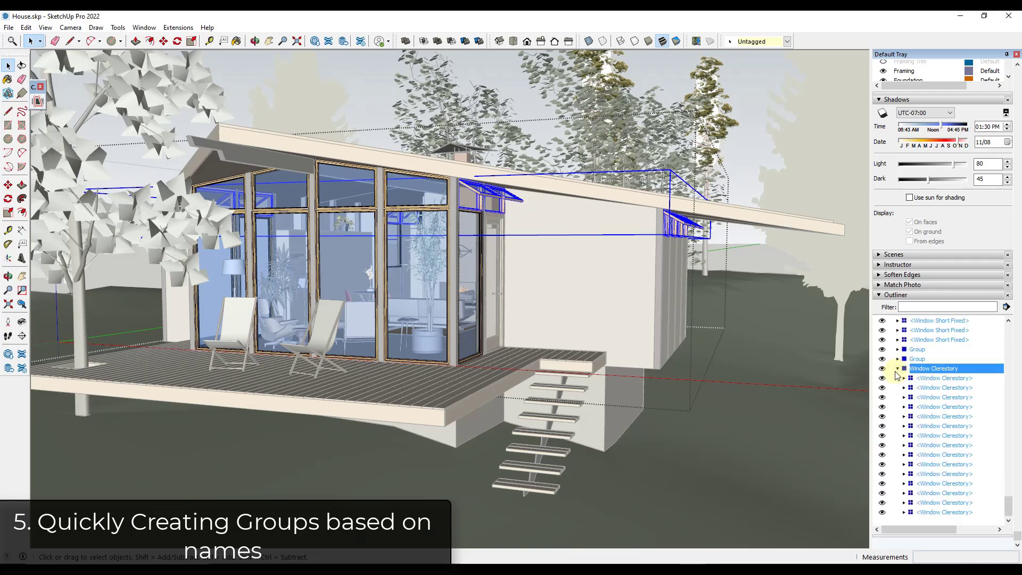
{"action": "left_click", "coordinate": [899, 369]}
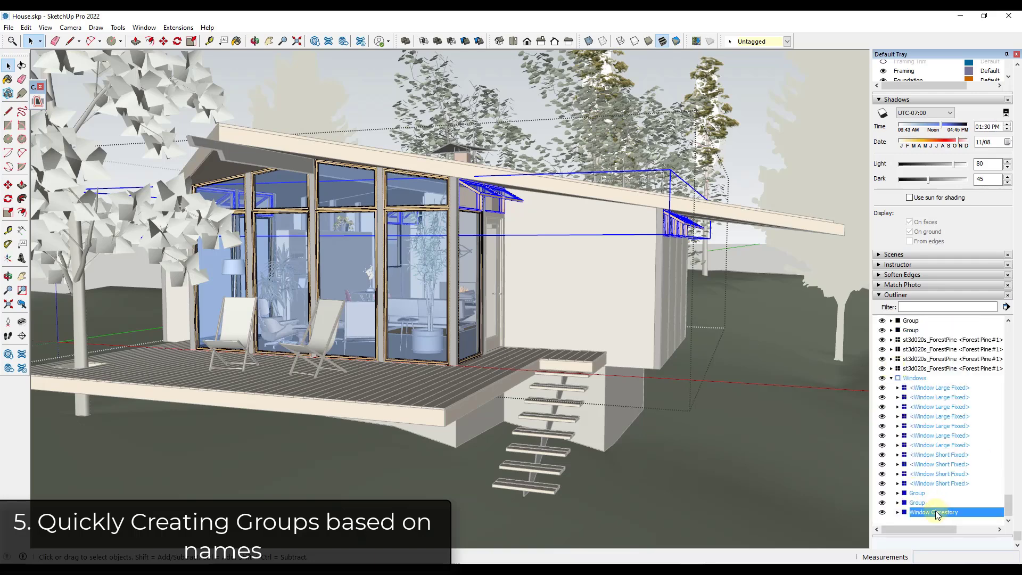
Step: Group the remaining window components as Window Large Fixed and Window Short Fixed, and toggle the visibility of the named window groups in turn
{"action": "left_click", "coordinate": [942, 484]}
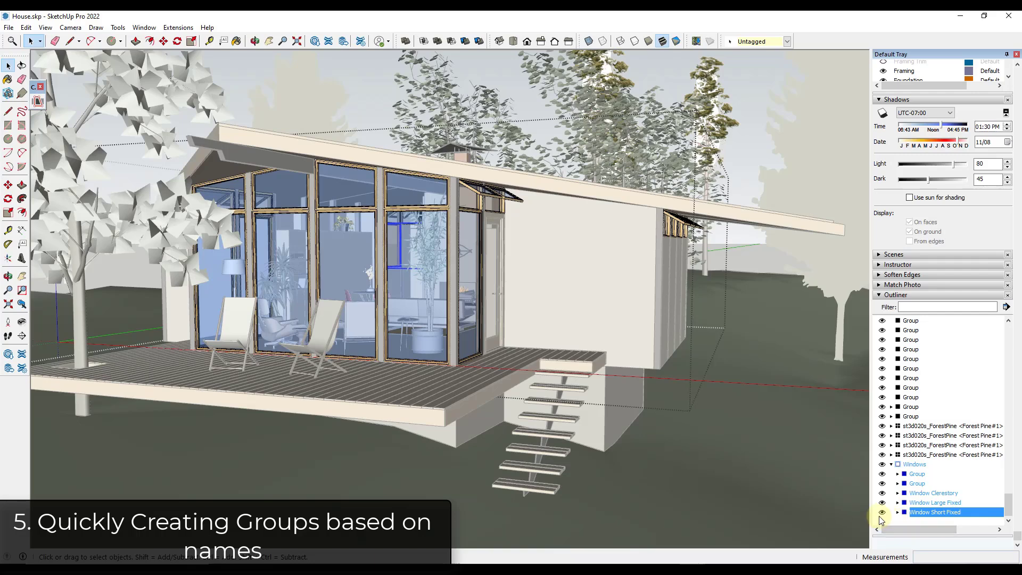
{"action": "left_click", "coordinate": [882, 519]}
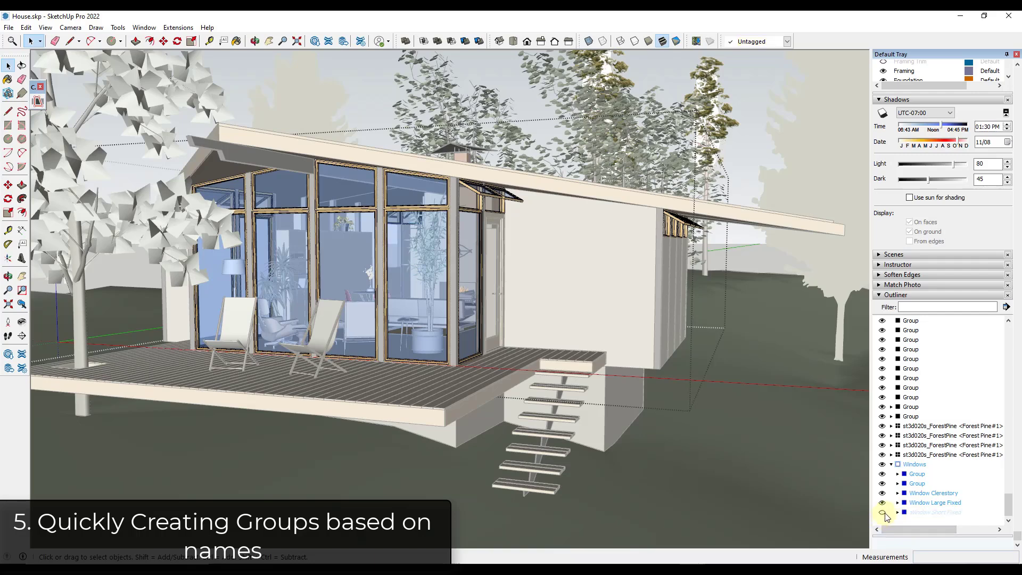
{"action": "left_click", "coordinate": [882, 502]}
{"action": "left_click", "coordinate": [882, 503]}
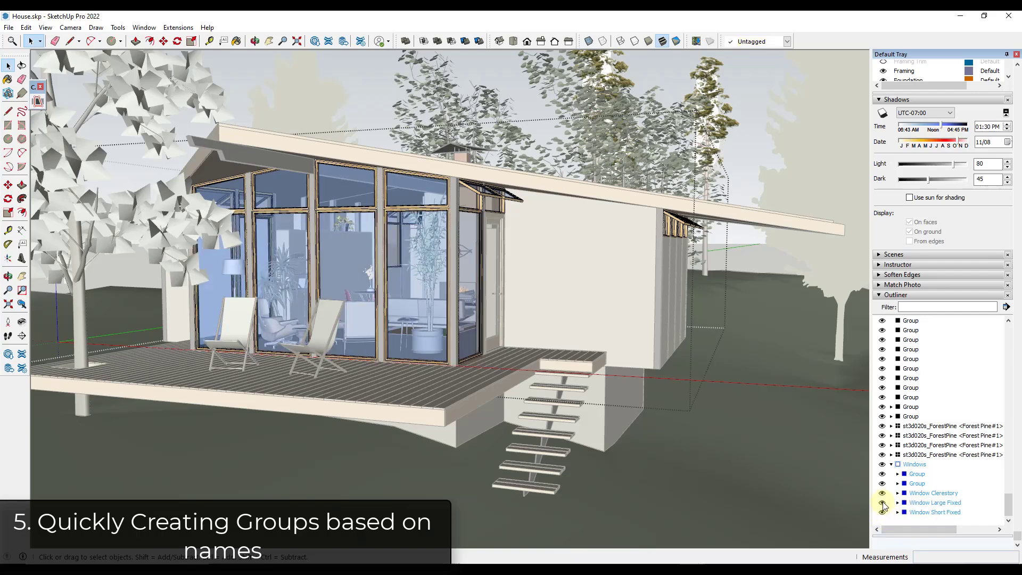
{"action": "left_click", "coordinate": [882, 494]}
{"action": "left_click", "coordinate": [882, 494]}
{"action": "left_click", "coordinate": [881, 494]}
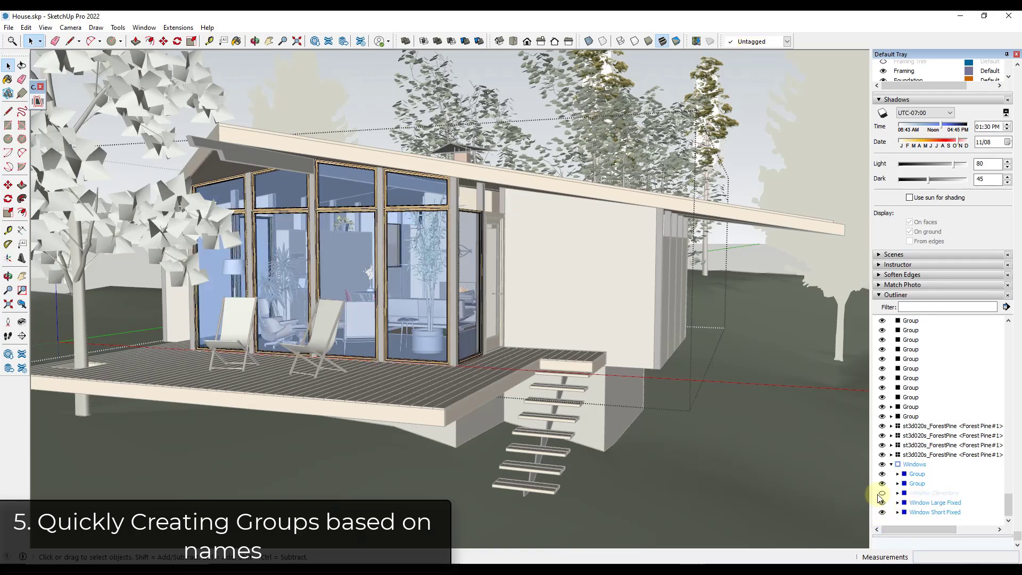
{"action": "left_click", "coordinate": [882, 494]}
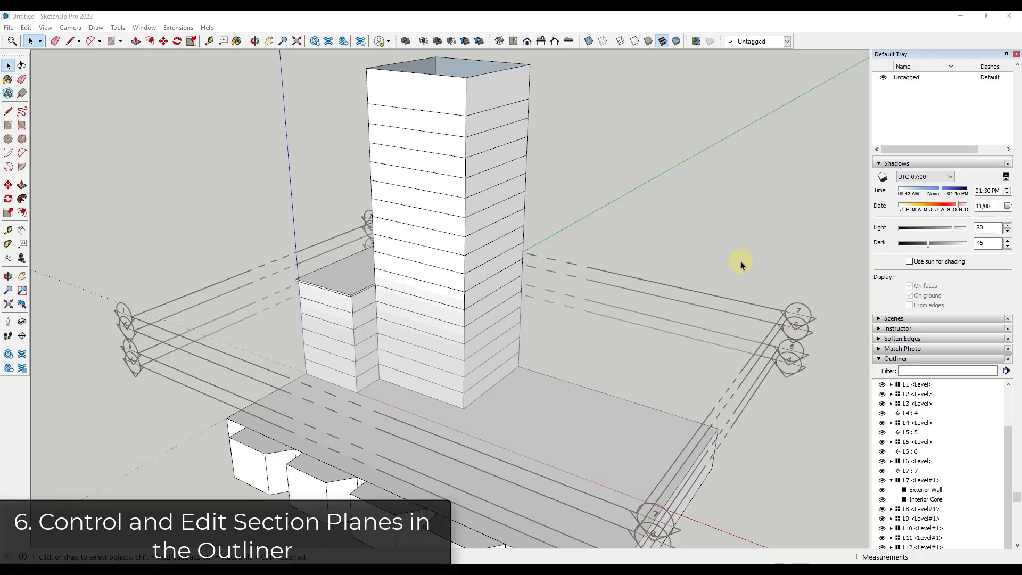
Step: In the tower model, collapse the L7 level in the Outliner and select section plane 6 in the view
{"action": "left_click", "coordinate": [892, 480]}
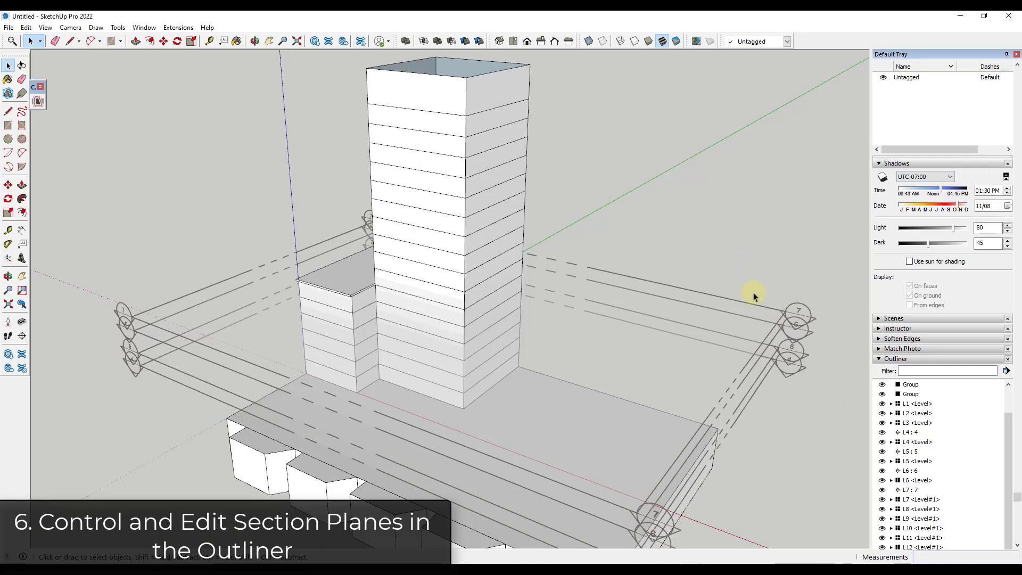
{"action": "scroll", "coordinate": [753, 291], "scroll_direction": "down", "scroll_amount": 4}
{"action": "scroll", "coordinate": [737, 379], "scroll_direction": "up", "scroll_amount": 2}
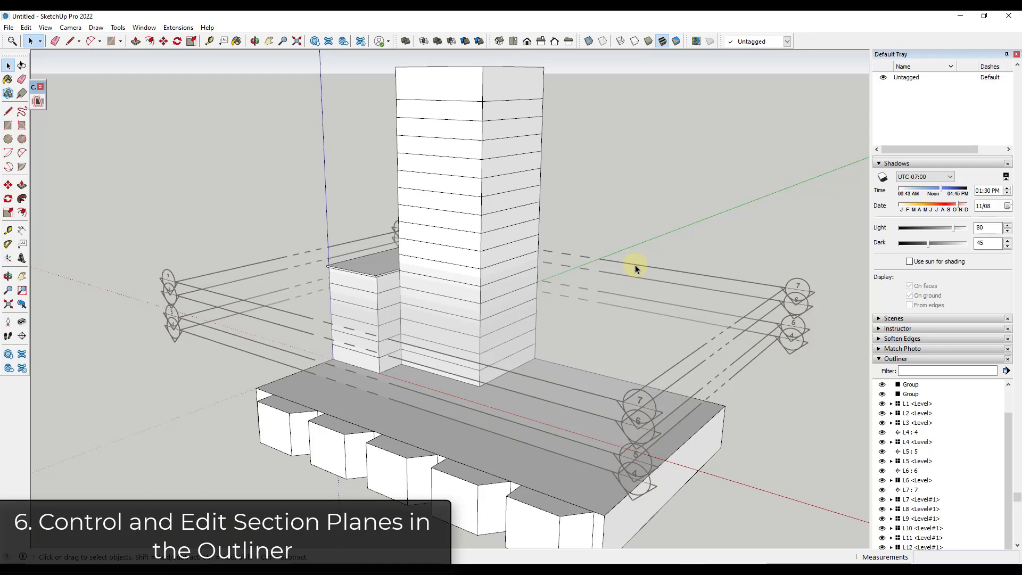
{"action": "left_click", "coordinate": [673, 285]}
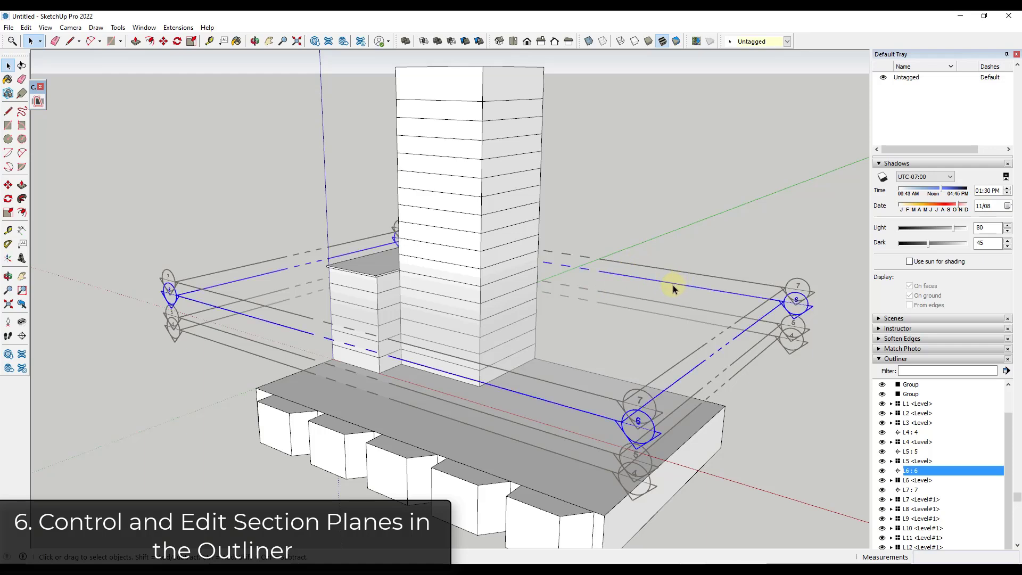
Step: Activate the cut of section plane 6 in the view, followed by the cut of section plane 5
{"action": "right_click", "coordinate": [673, 285]}
{"action": "left_click", "coordinate": [714, 359]}
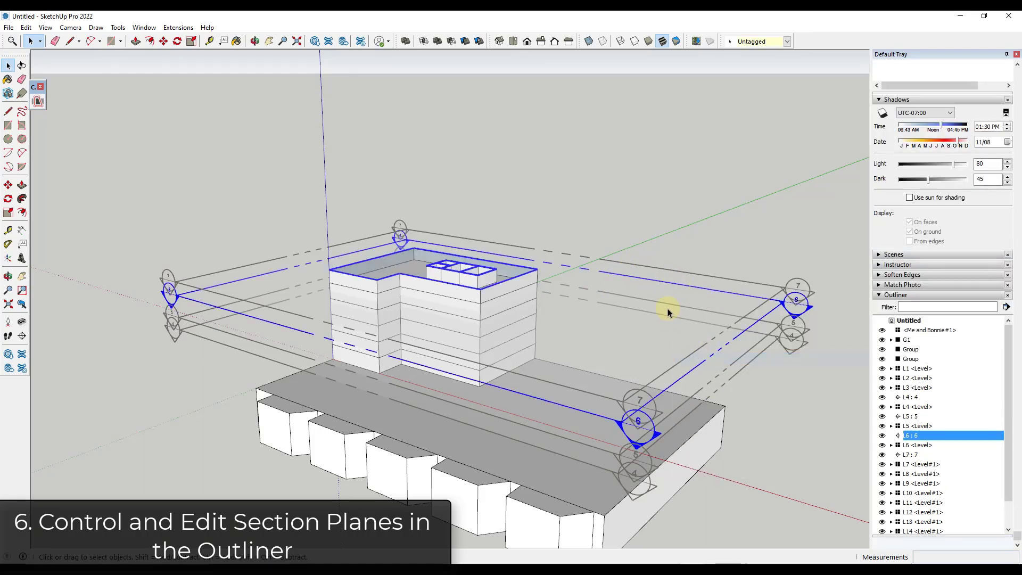
{"action": "right_click", "coordinate": [658, 307]}
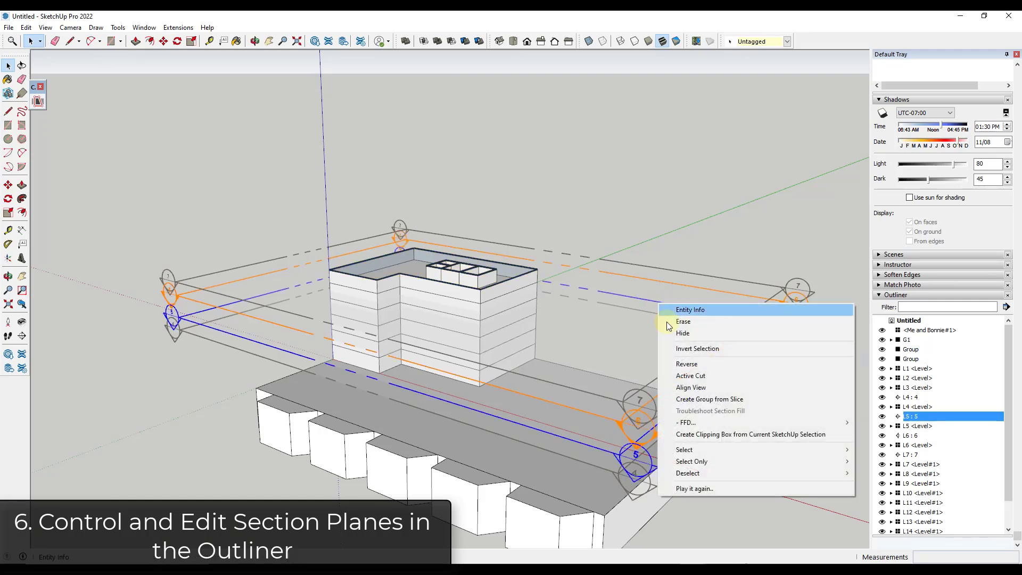
{"action": "left_click", "coordinate": [693, 378]}
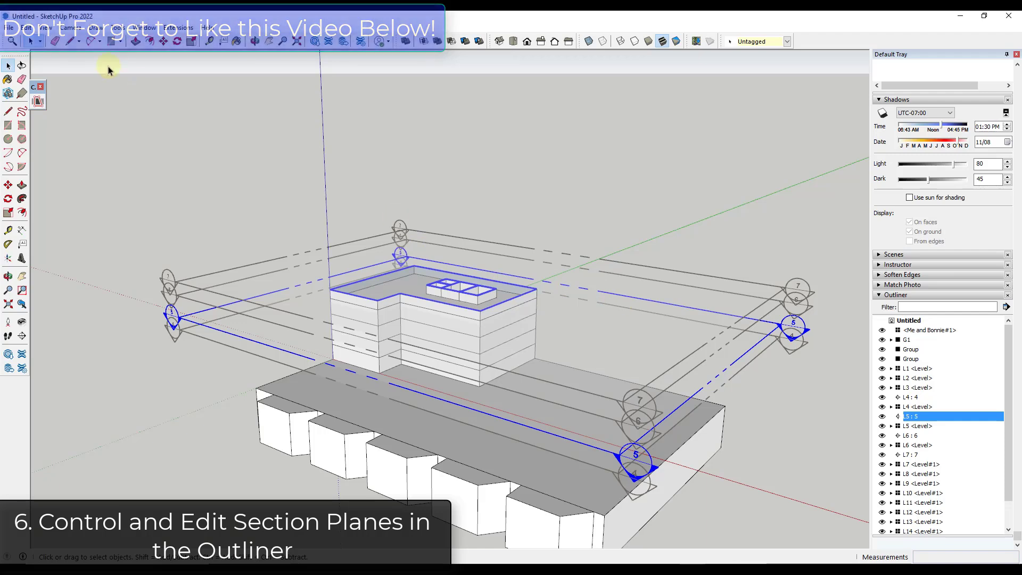
Step: Turn off the display of section planes and activate the L6 cut, followed by the L4 cut, from the Outliner
{"action": "left_click", "coordinate": [46, 27]}
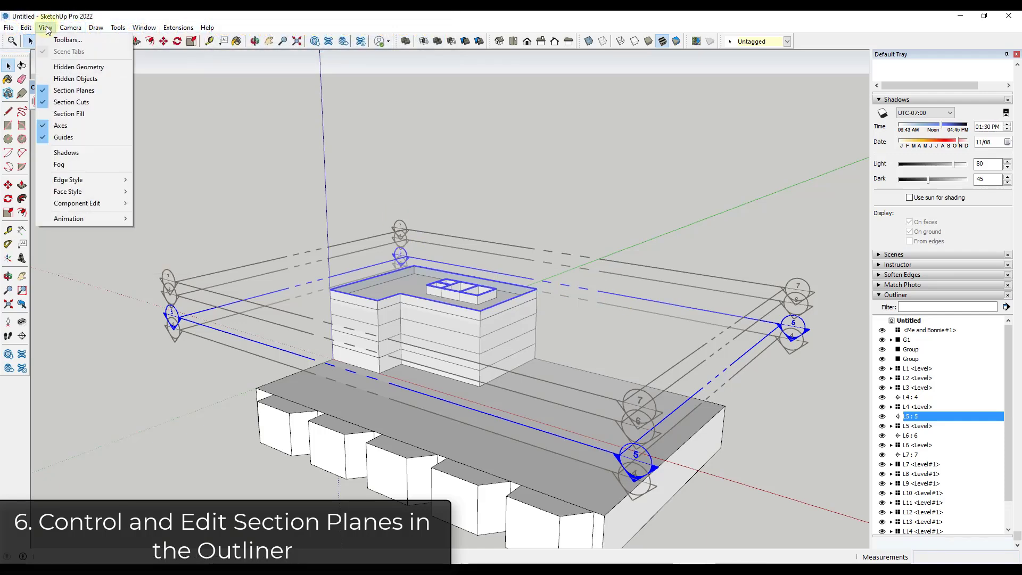
{"action": "left_click", "coordinate": [69, 92]}
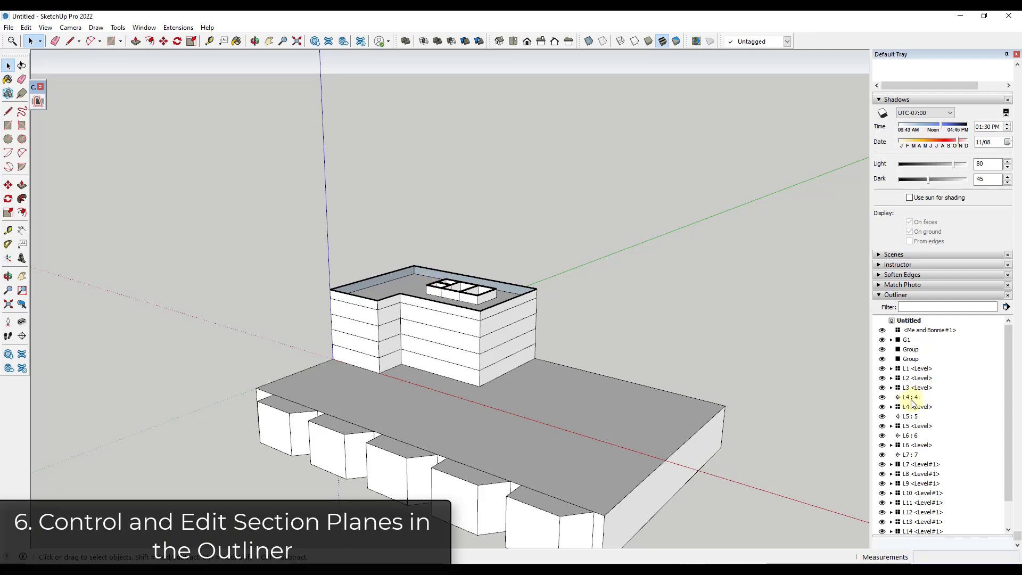
{"action": "right_click", "coordinate": [912, 436]}
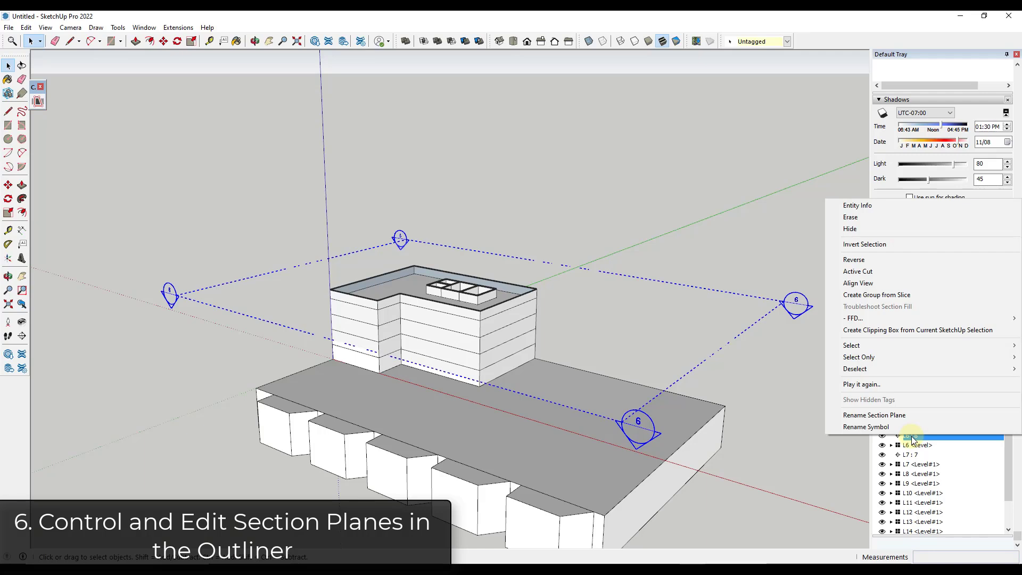
{"action": "left_click", "coordinate": [874, 272]}
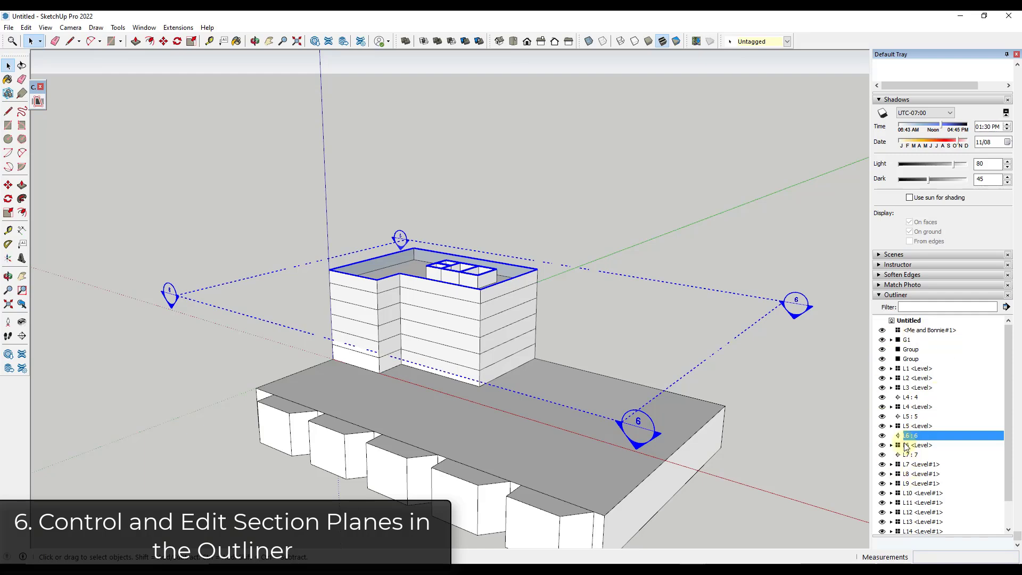
{"action": "left_click", "coordinate": [760, 191]}
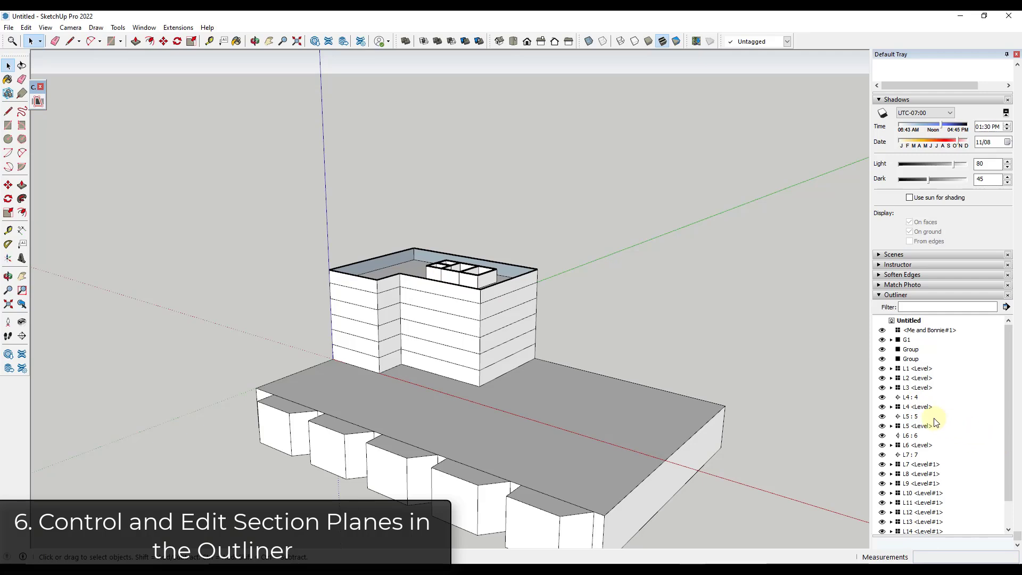
{"action": "right_click", "coordinate": [910, 398]}
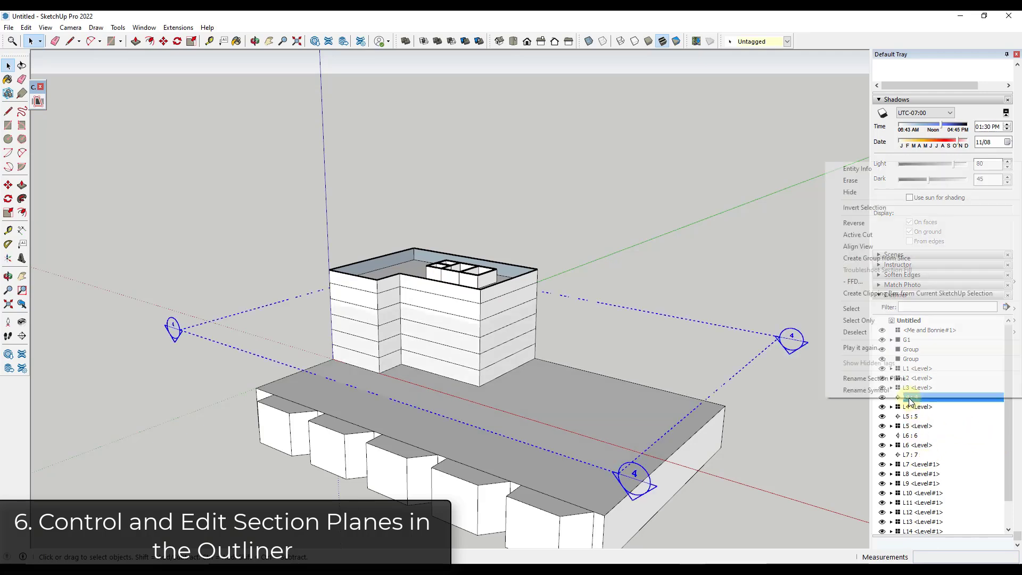
{"action": "left_click", "coordinate": [875, 238]}
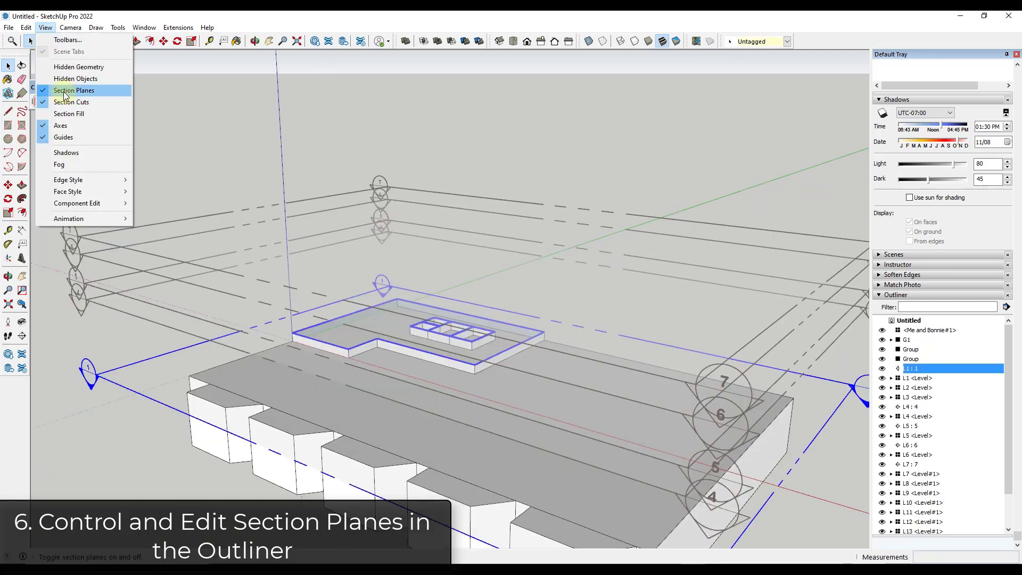
Step: Turn off the display of section planes and rename the L1 section plane as Section - L1 in the Outliner
{"action": "left_click", "coordinate": [64, 91]}
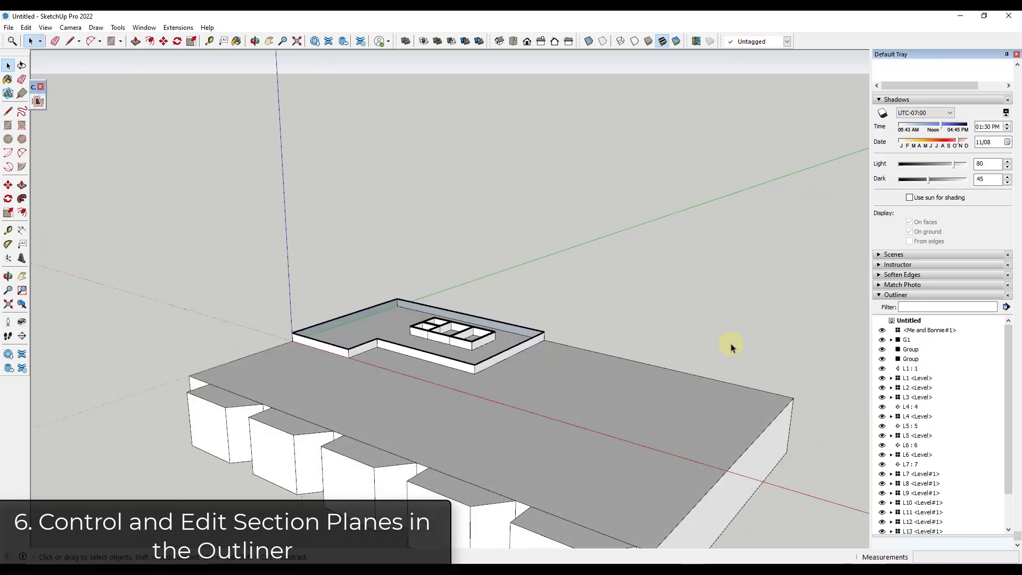
{"action": "scroll", "coordinate": [951, 446], "scroll_direction": "down", "scroll_amount": 1}
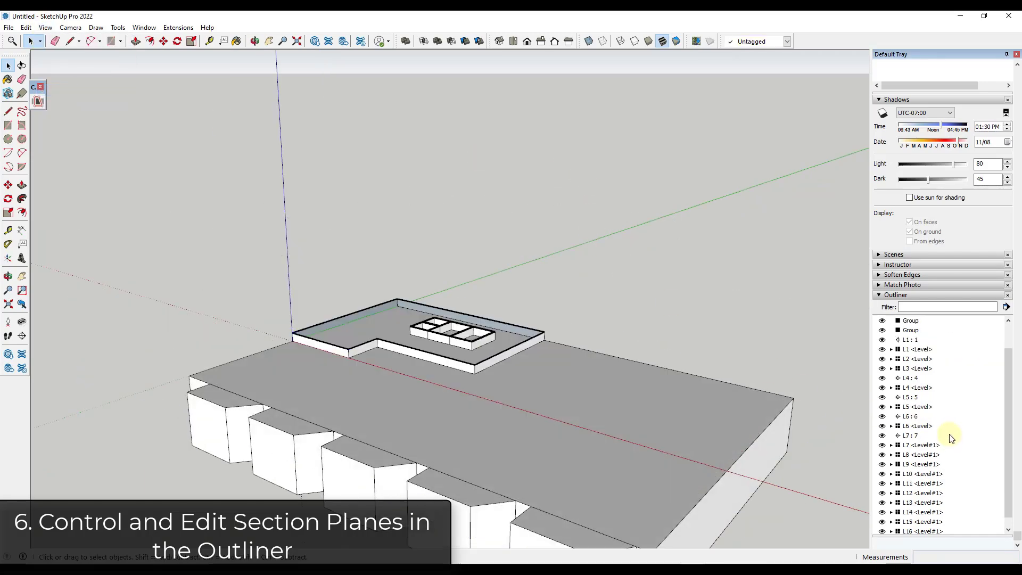
{"action": "double_click", "coordinate": [915, 343]}
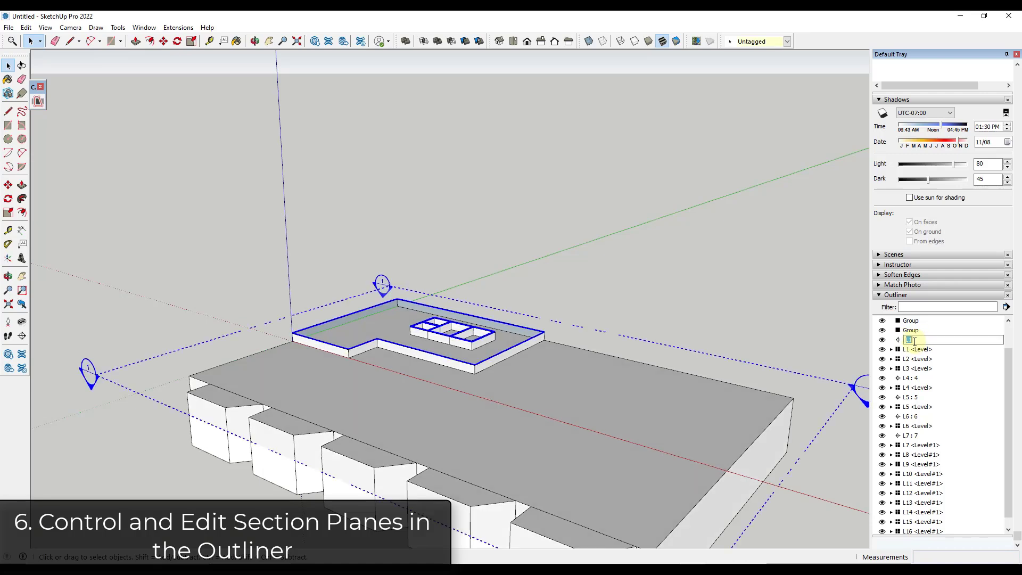
{"action": "right_click", "coordinate": [910, 341]}
{"action": "left_click", "coordinate": [881, 347]}
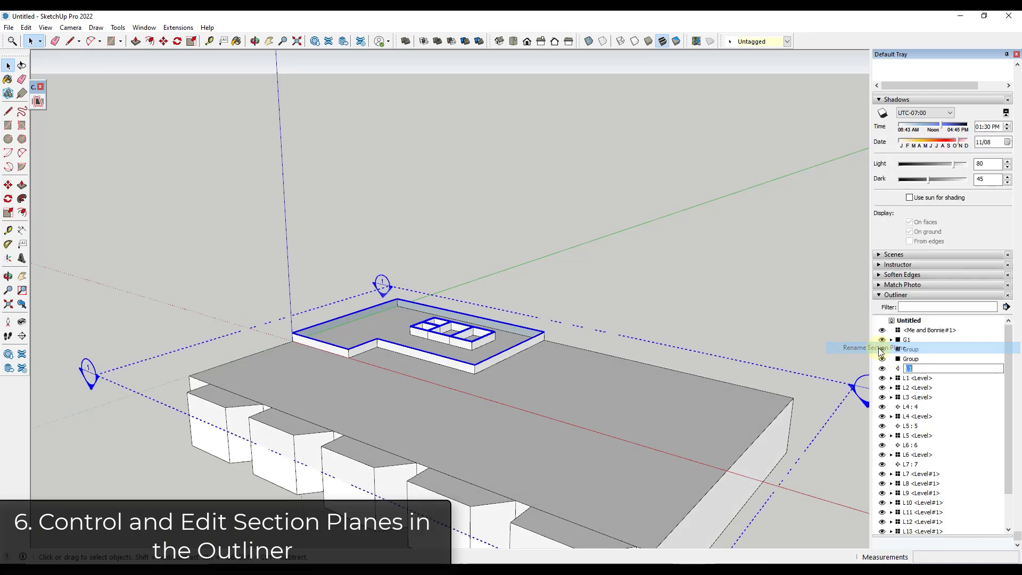
{"action": "type", "text": "Section - L1"}
{"action": "key", "text": "Return"}
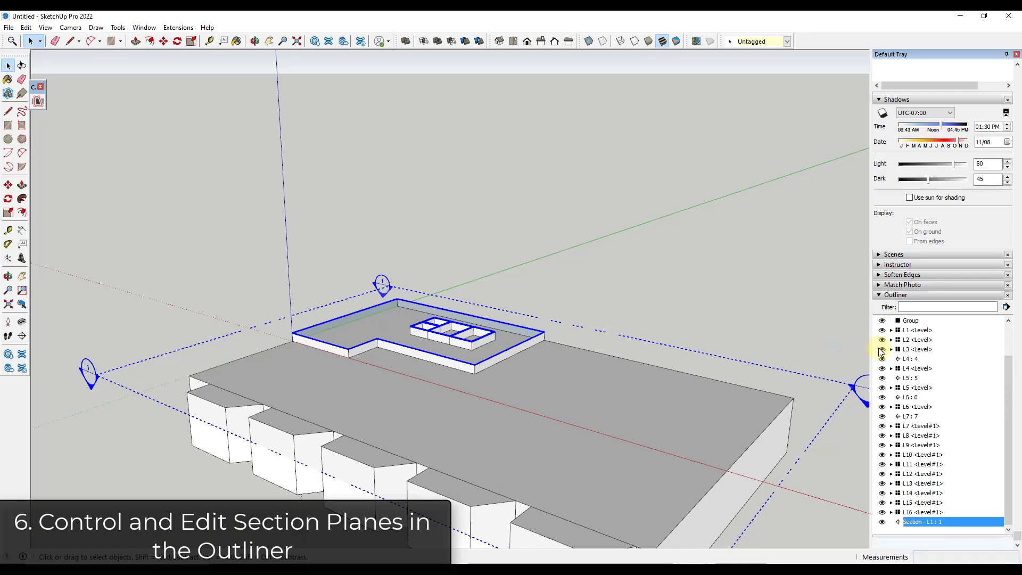
Step: Rename the L7 section plane as Section - L7 in the Outliner
{"action": "left_click", "coordinate": [911, 417]}
{"action": "right_click", "coordinate": [911, 416]}
{"action": "left_click", "coordinate": [881, 398]}
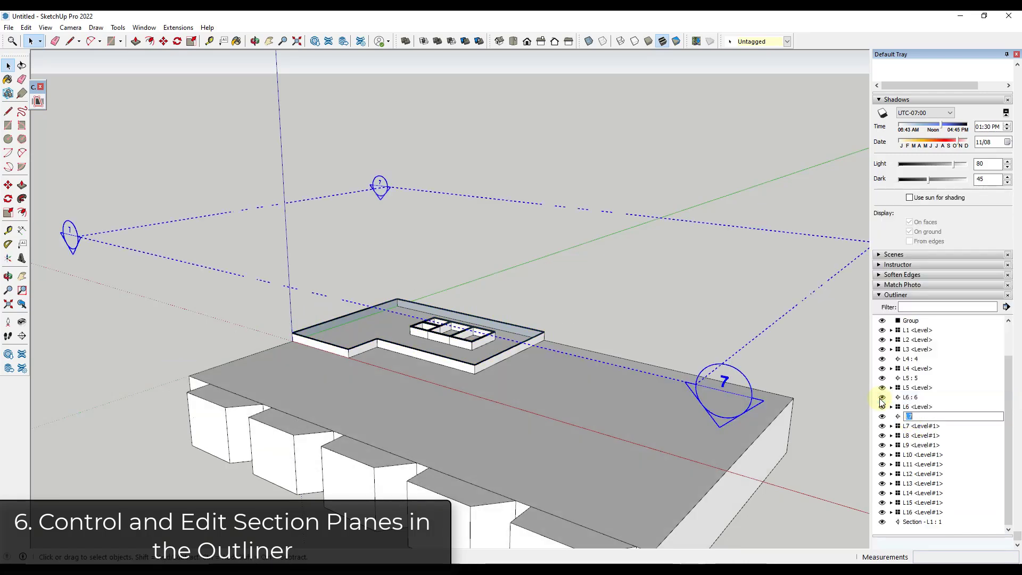
{"action": "type", "text": "S"}
{"action": "key", "text": "Return"}
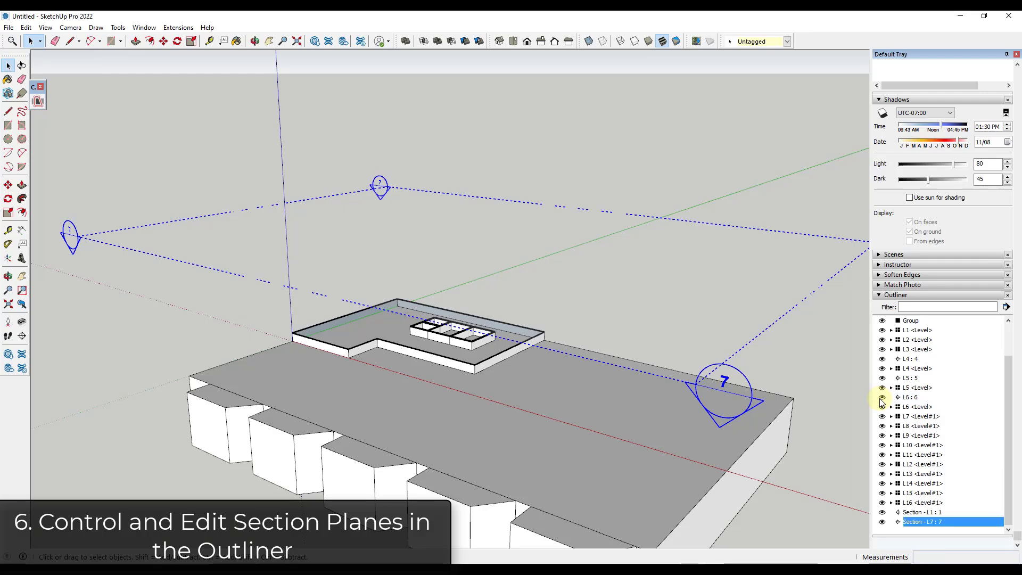
Step: Rename the L6 and L5 section planes as Section - L6 and Section - L5, and the L4 section plane as SectionL4
{"action": "left_click", "coordinate": [911, 397]}
{"action": "right_click", "coordinate": [910, 397]}
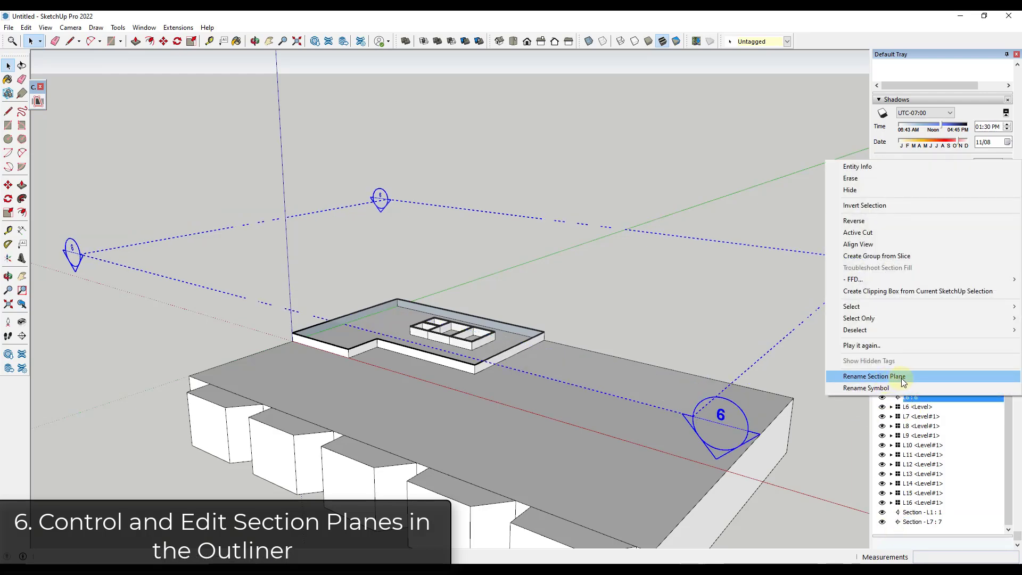
{"action": "left_click", "coordinate": [902, 378]}
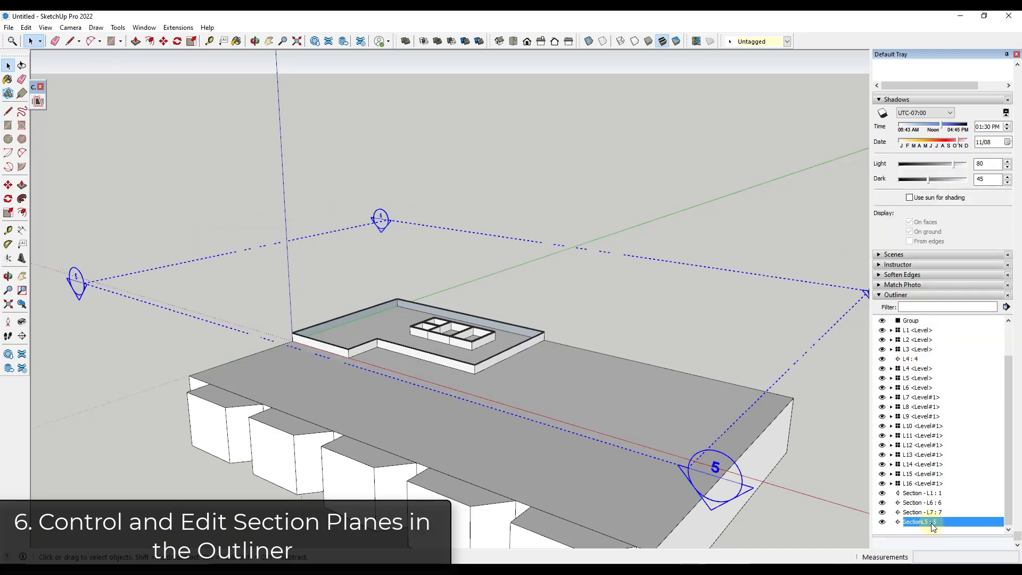
{"action": "right_click", "coordinate": [920, 494]}
{"action": "key", "text": "Escape"}
{"action": "left_click", "coordinate": [920, 494]}
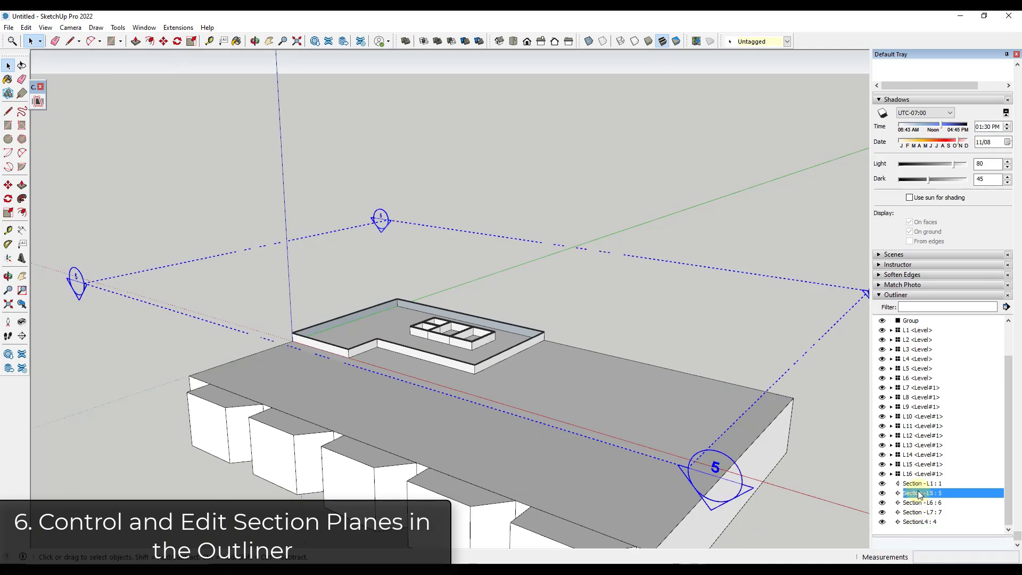
Step: Activate the cuts of Section - L6, Section - L7 and SectionL4 in turn from the Outliner
{"action": "double_click", "coordinate": [899, 503]}
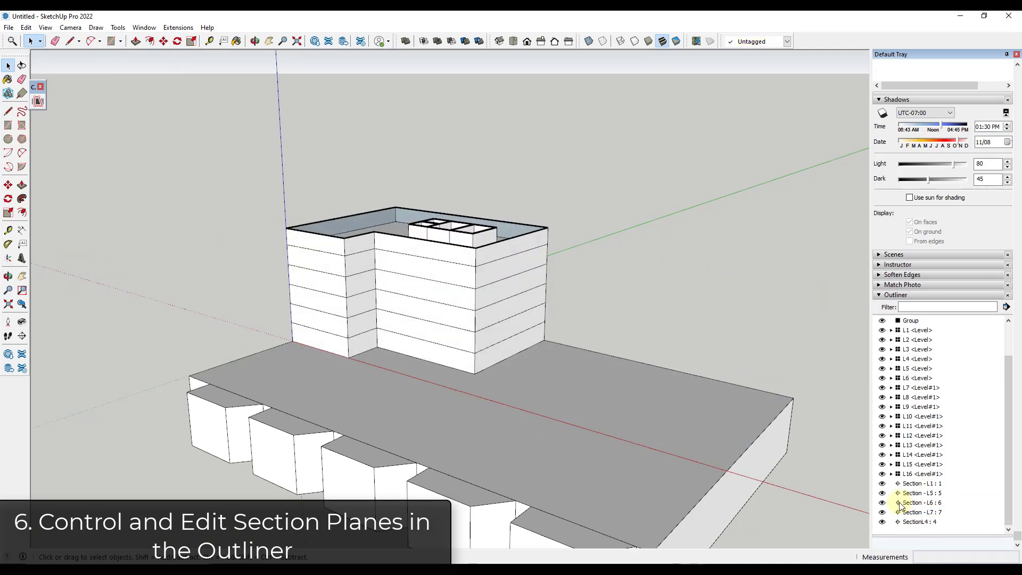
{"action": "double_click", "coordinate": [899, 512]}
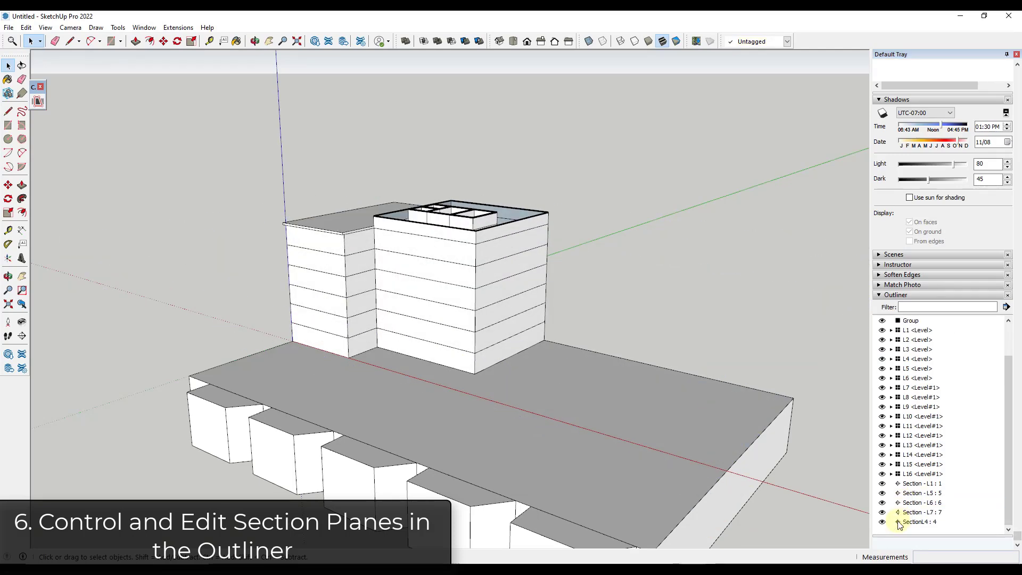
{"action": "double_click", "coordinate": [899, 523]}
Step: Correct the name of the SectionL4 section plane by adding a hyphen between Section and L4
{"action": "left_click", "coordinate": [924, 521]}
{"action": "right_click", "coordinate": [925, 522]}
{"action": "left_click", "coordinate": [903, 513]}
{"action": "key", "text": "Right"}
{"action": "key", "text": "Right"}
{"action": "key", "text": "Right"}
{"action": "key", "text": "Right"}
{"action": "key", "text": "Right"}
{"action": "key", "text": "Right"}
{"action": "type", "text": "-"}
{"action": "key", "text": "Return"}
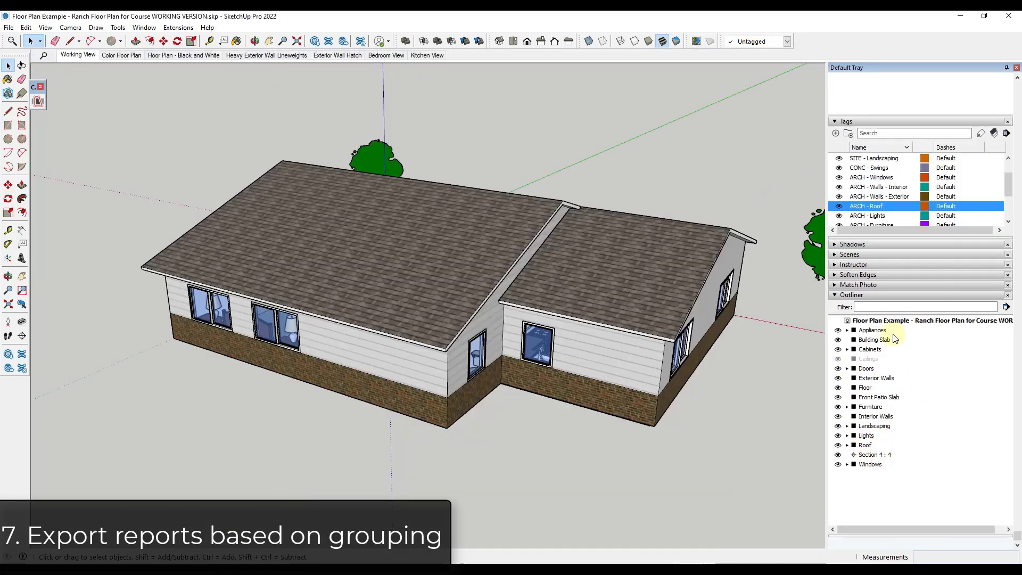
Step: In the ranch floor plan model, expand the Doors group in the Outliner and select it
{"action": "left_click", "coordinate": [847, 369]}
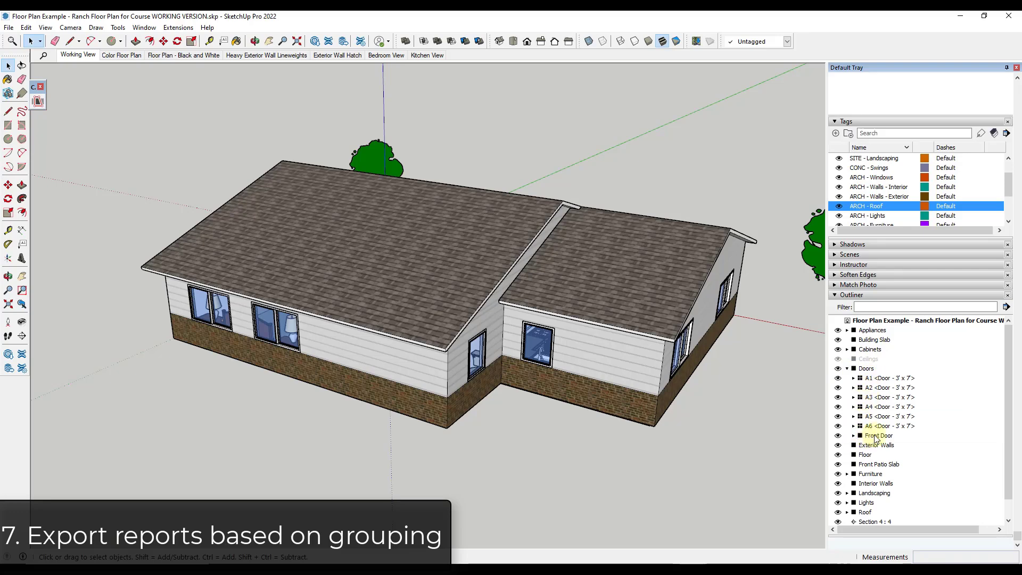
{"action": "left_click", "coordinate": [924, 368]}
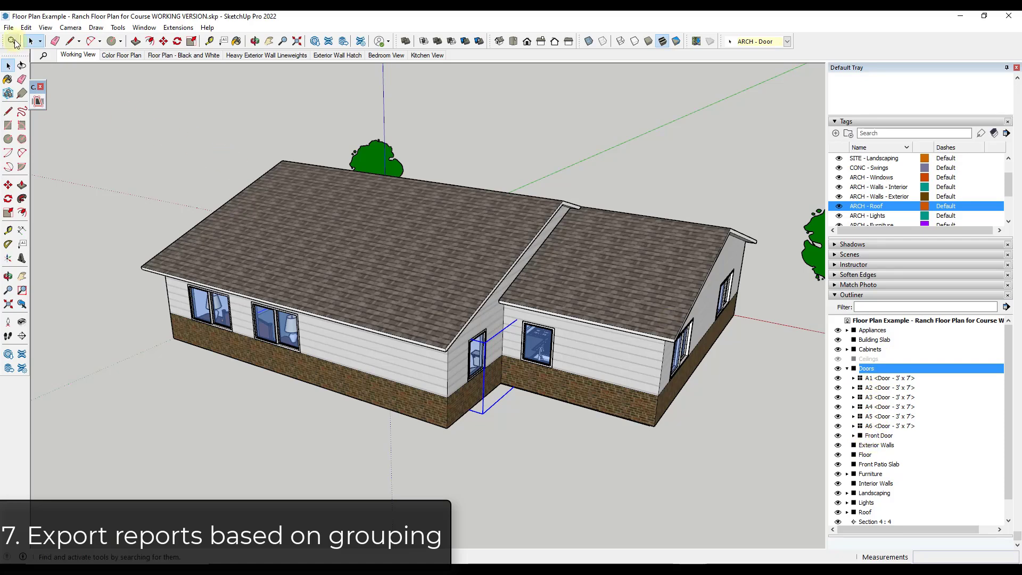
{"action": "left_click", "coordinate": [867, 369]}
{"action": "key", "text": "Return"}
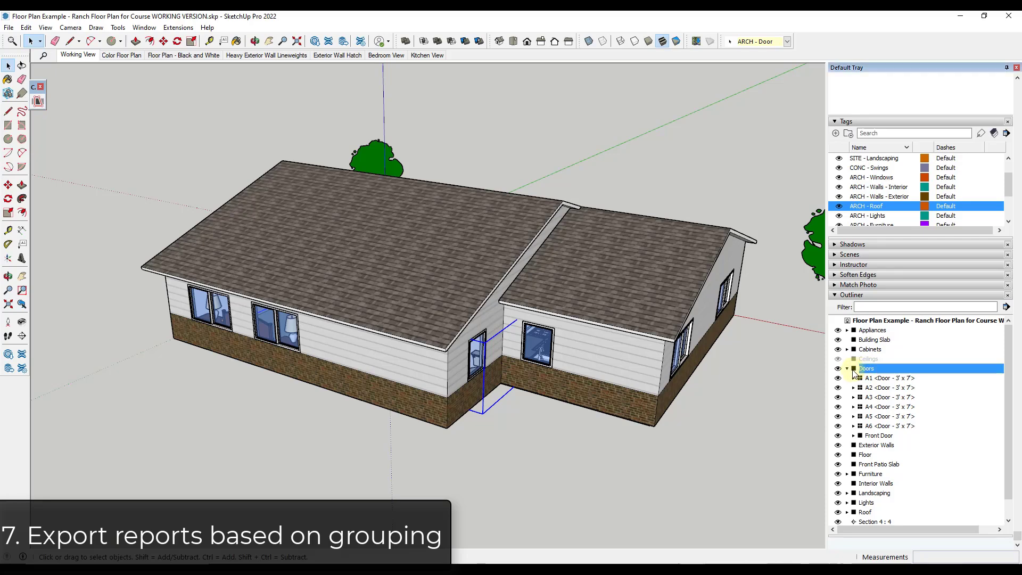
Step: Generate a Door Schedule report for the current selection and sort it by Entity Name
{"action": "left_click", "coordinate": [9, 27]}
{"action": "left_click", "coordinate": [63, 270]}
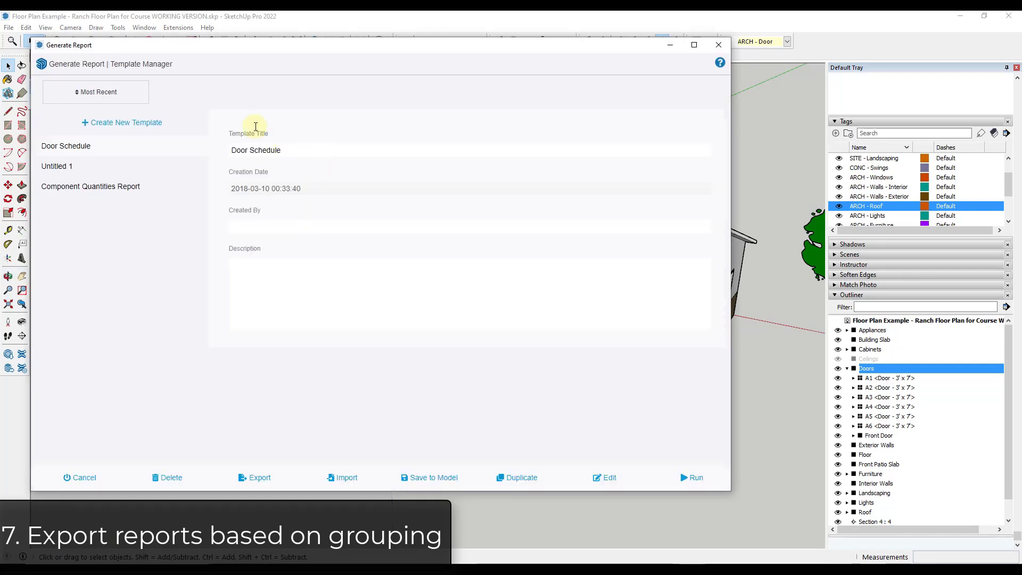
{"action": "left_click", "coordinate": [605, 478]}
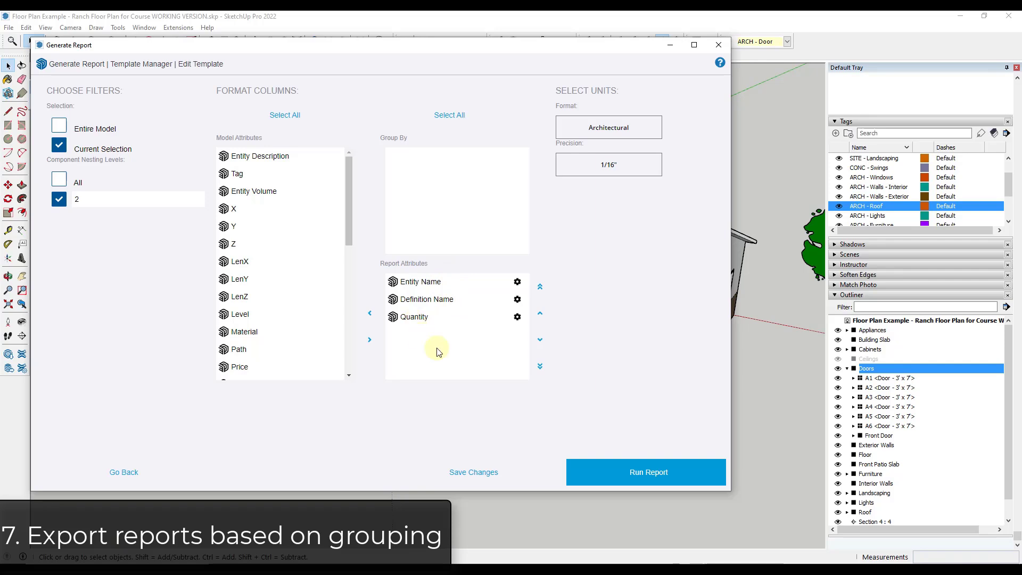
{"action": "left_click", "coordinate": [639, 473]}
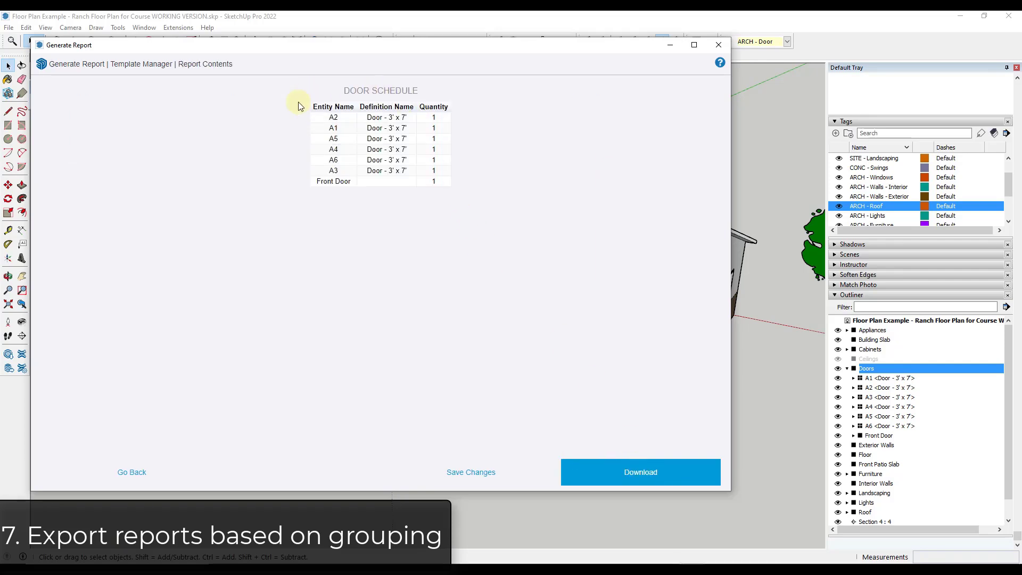
{"action": "left_click", "coordinate": [330, 107]}
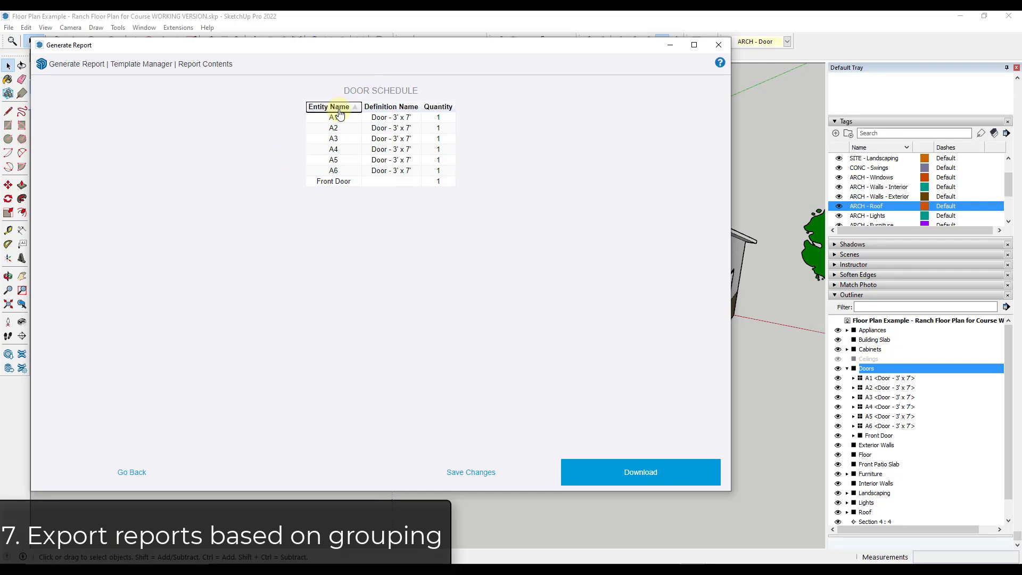